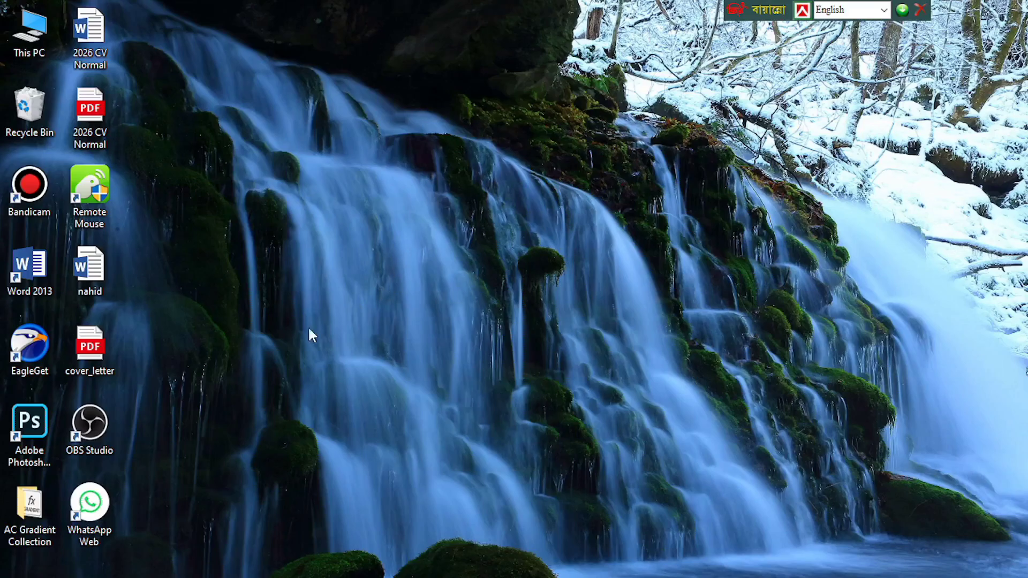
drag(185, 17, 374, 145)
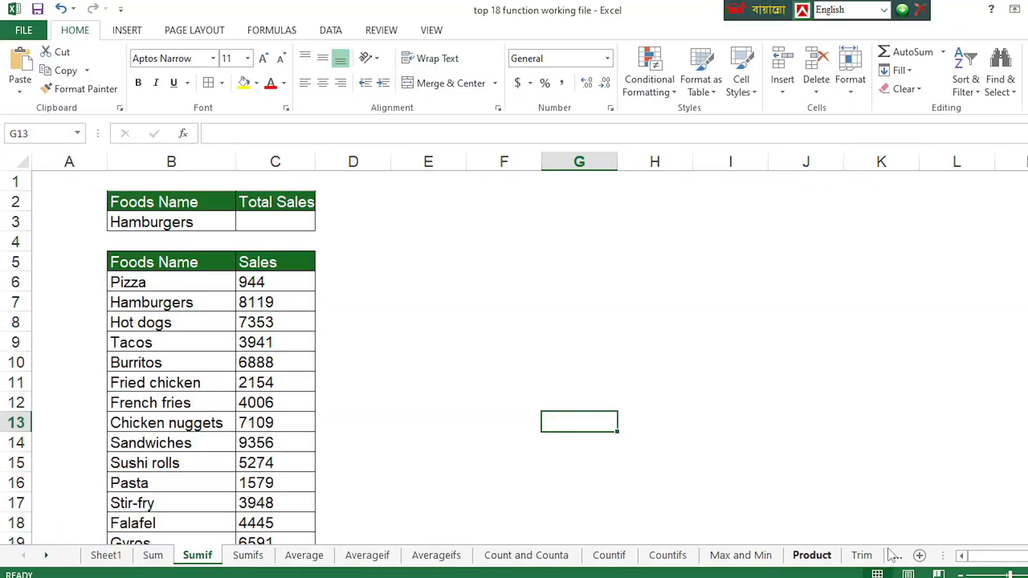
View the Trim sheet, and look over the small table of names and amounts on Sheet1
drag(1007, 556, 1021, 556)
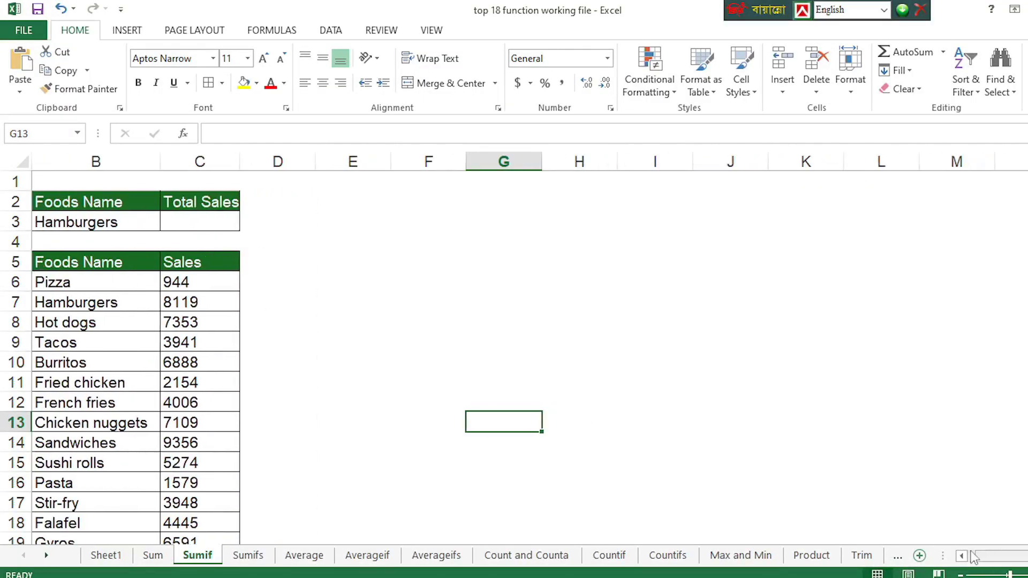
click(863, 552)
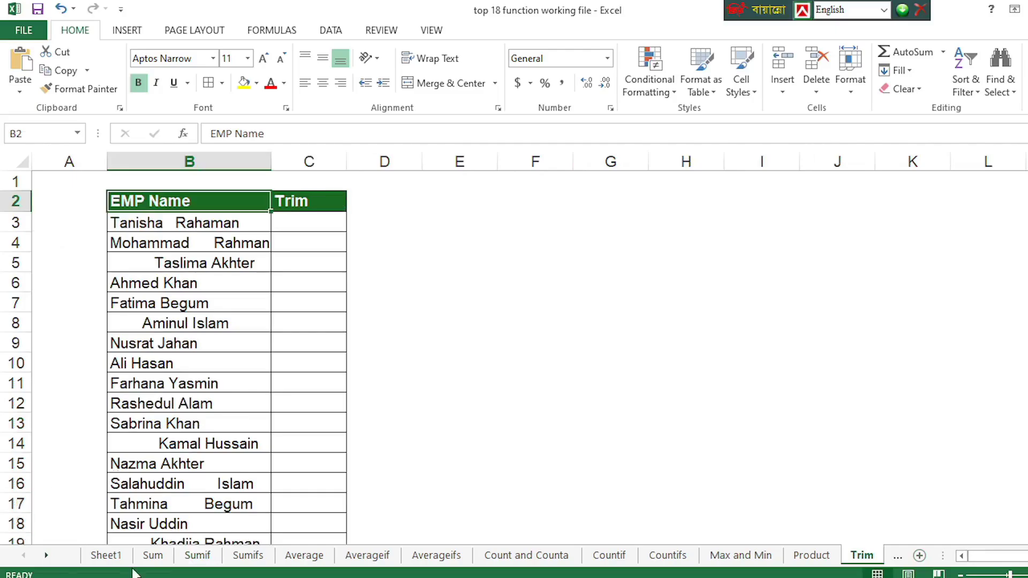
click(104, 555)
click(456, 297)
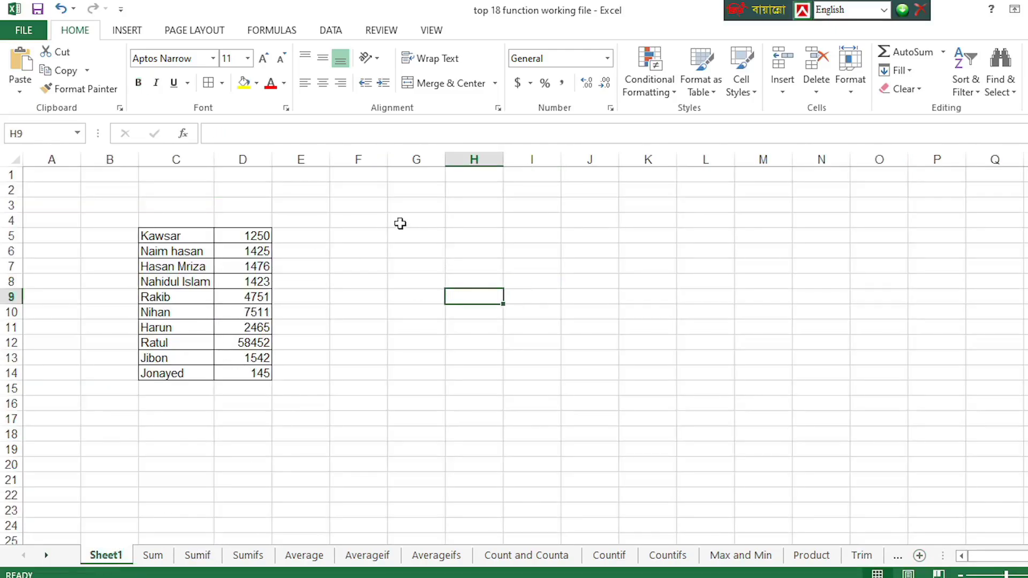
drag(370, 225, 497, 446)
click(573, 415)
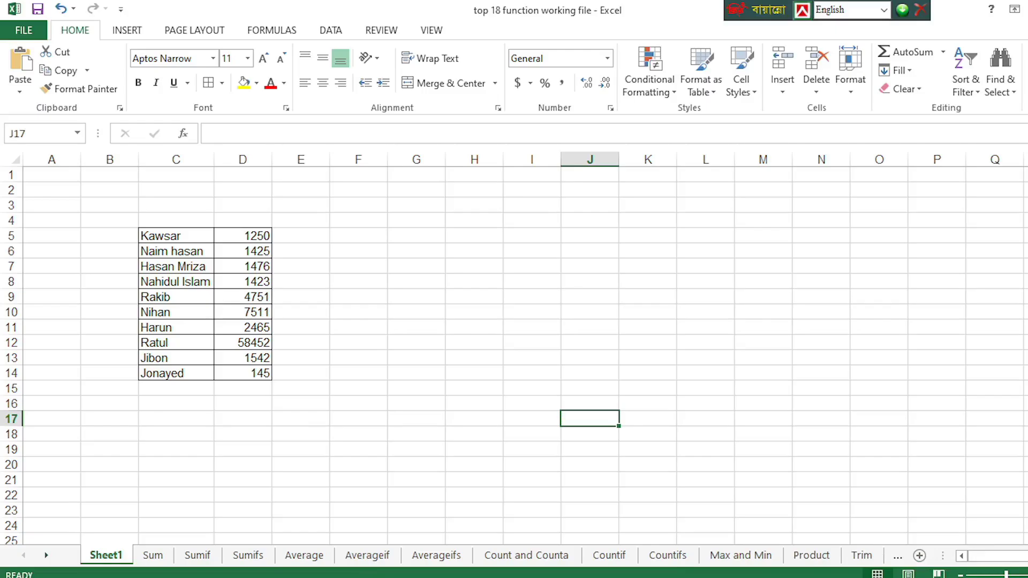
scroll(876, 554, right, 8)
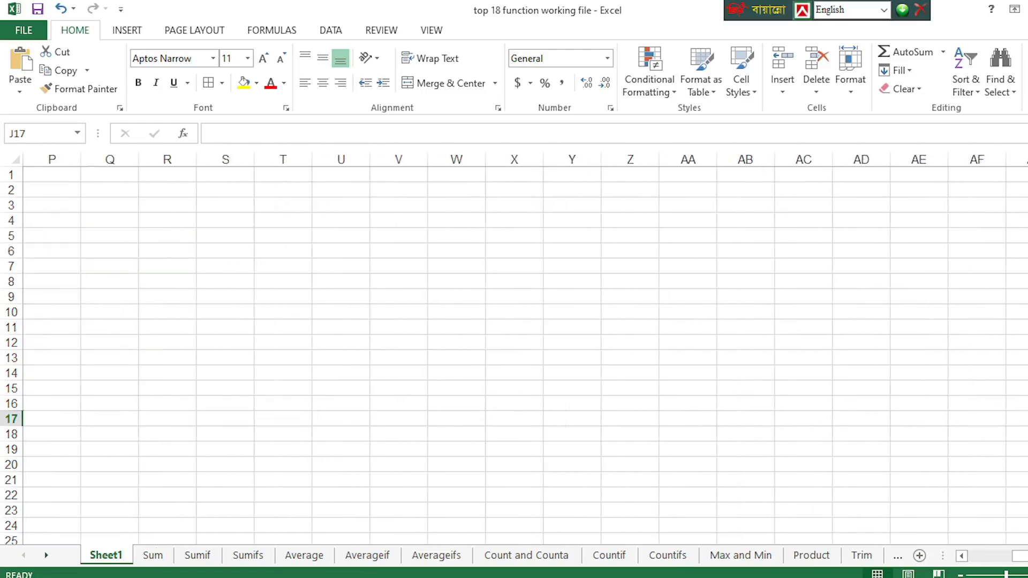
Browse through the remaining sheets to the end of the workbook and examine the Vlookup sheet's data
click(898, 557)
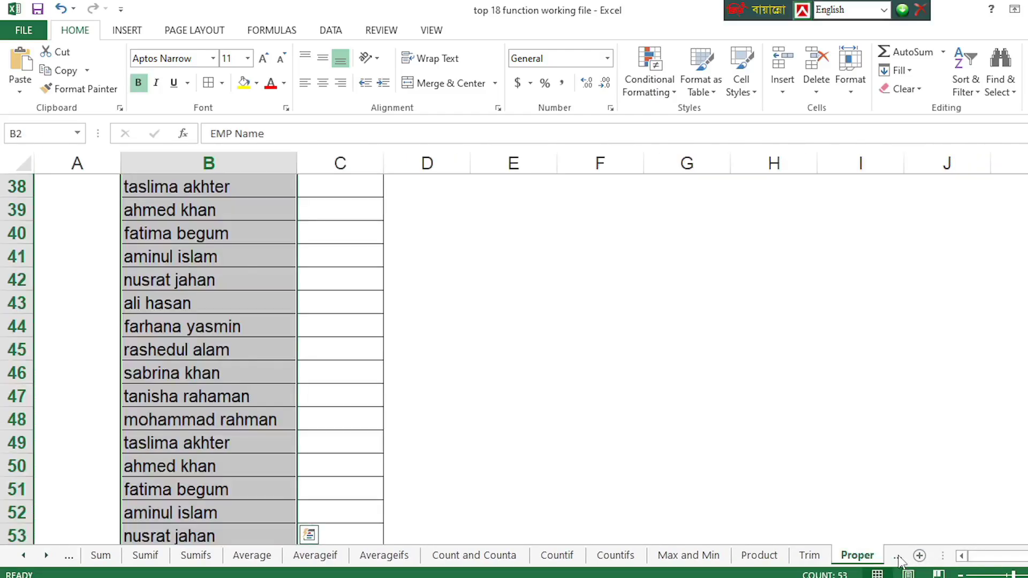
click(898, 556)
click(898, 557)
click(898, 557)
click(898, 557)
click(898, 557)
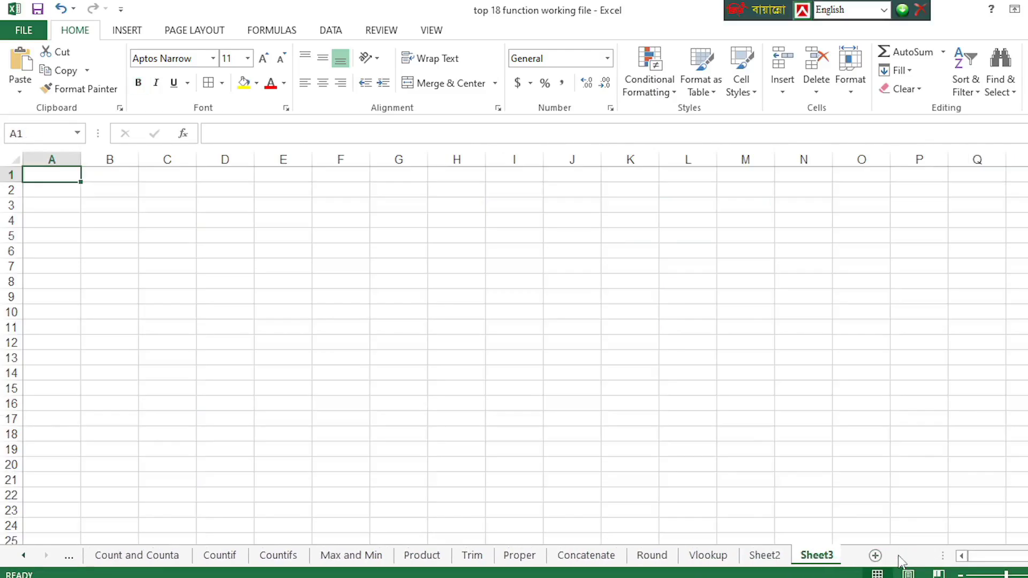
click(705, 556)
scroll(665, 536, down, 2)
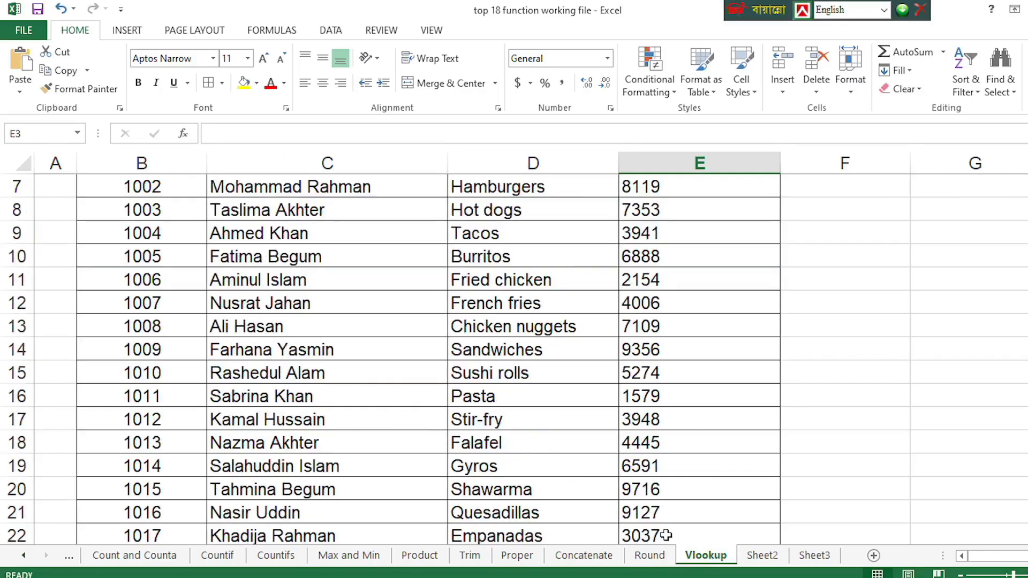
Go back to Sheet1 at the beginning of the workbook
click(24, 556)
click(24, 556)
click(24, 556)
click(24, 556)
click(24, 556)
click(24, 556)
click(24, 555)
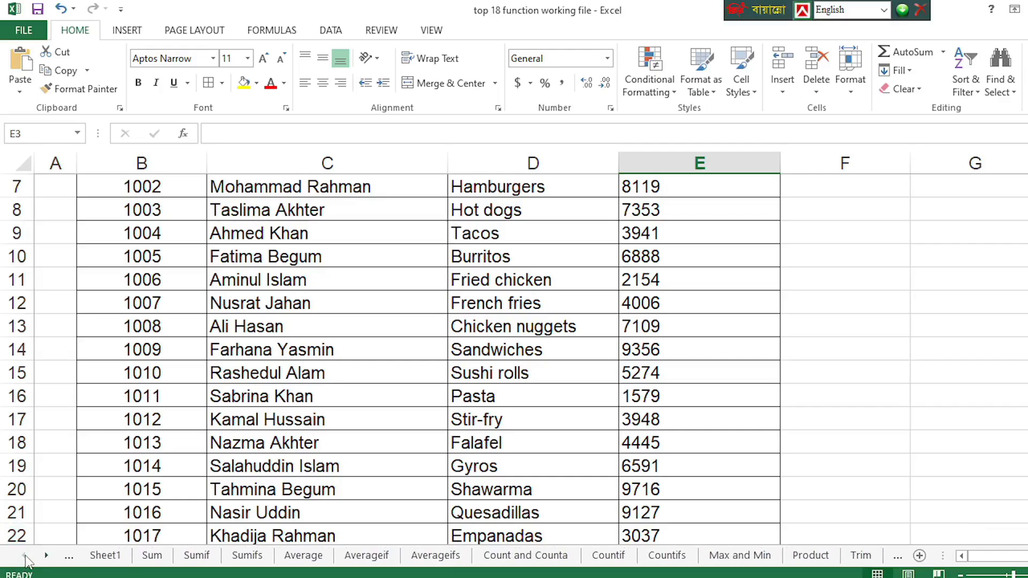
click(105, 557)
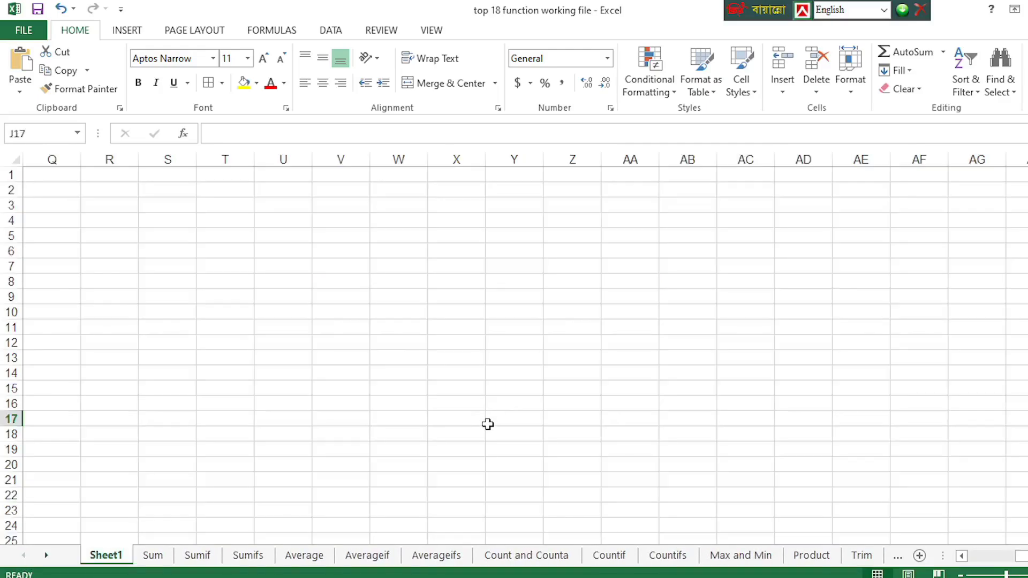
Start inserting a hyperlink in cell S4 of Sheet1 and move the dialog closer to the cell
click(299, 251)
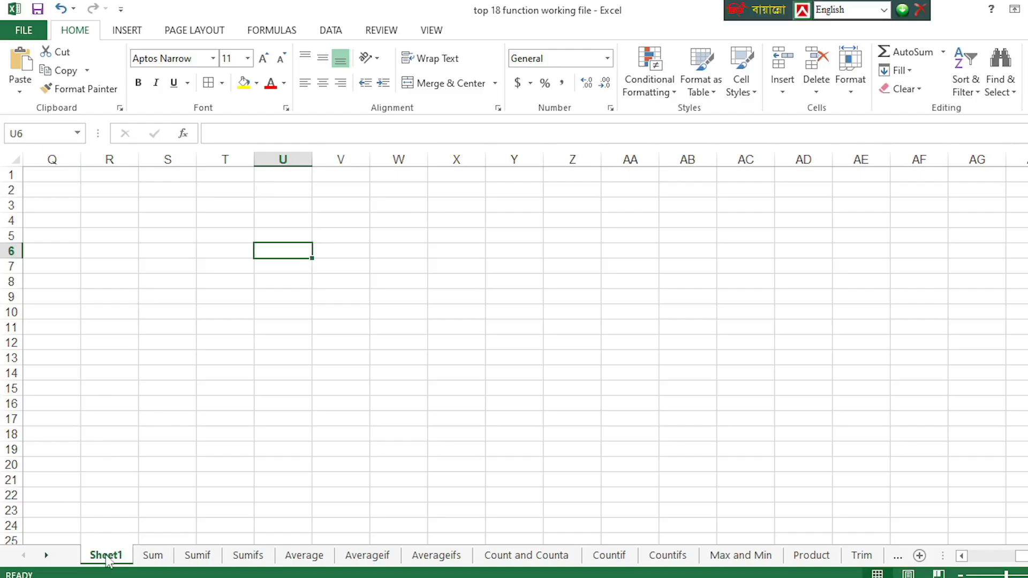
click(161, 216)
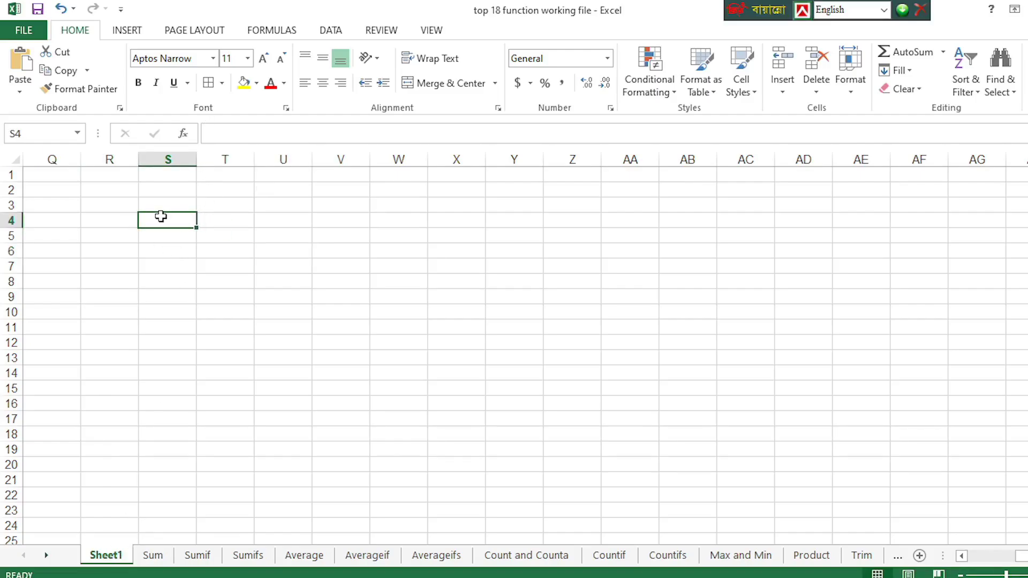
right_click(160, 216)
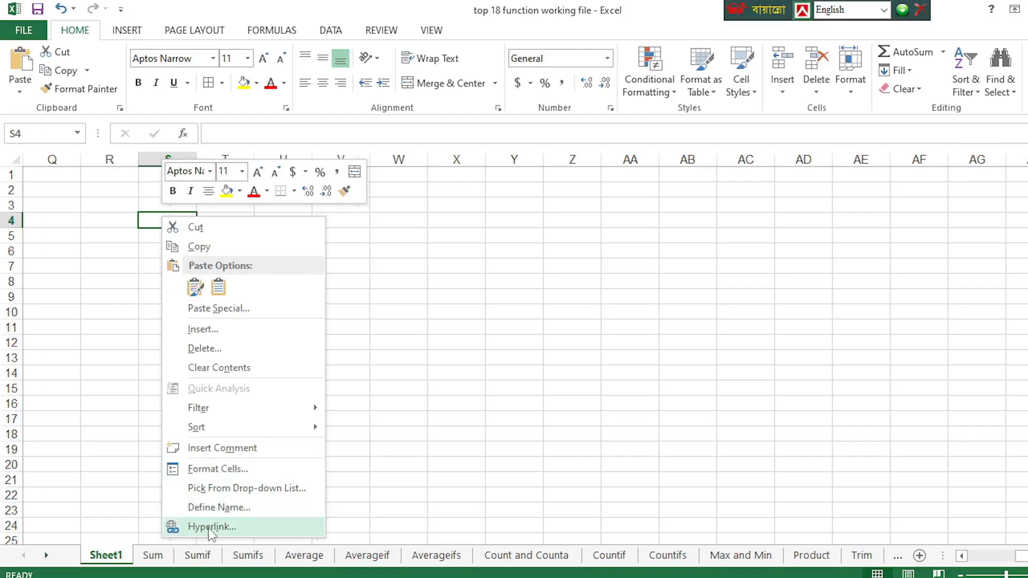
click(438, 314)
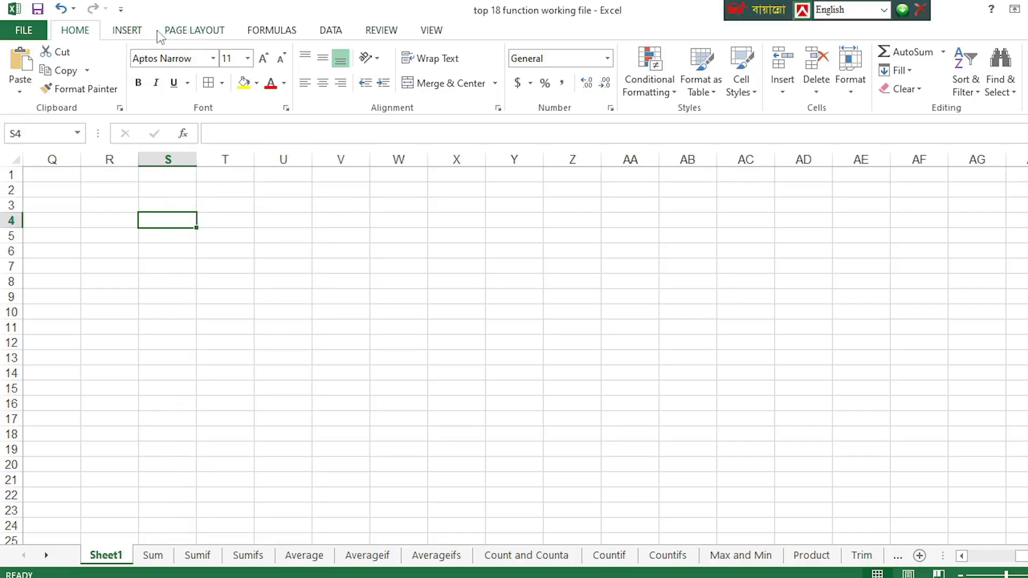
click(127, 31)
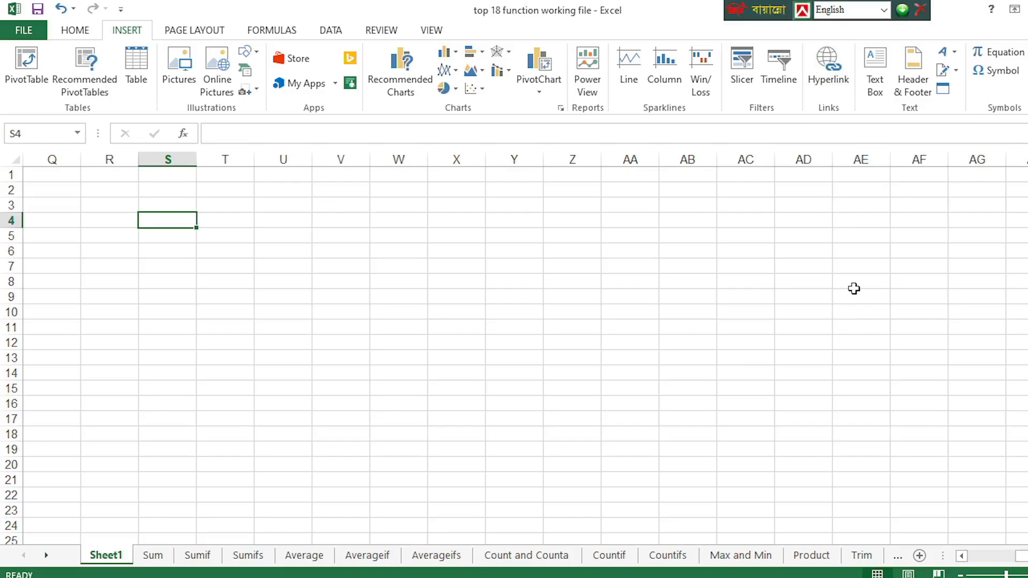
key(ctrl+k)
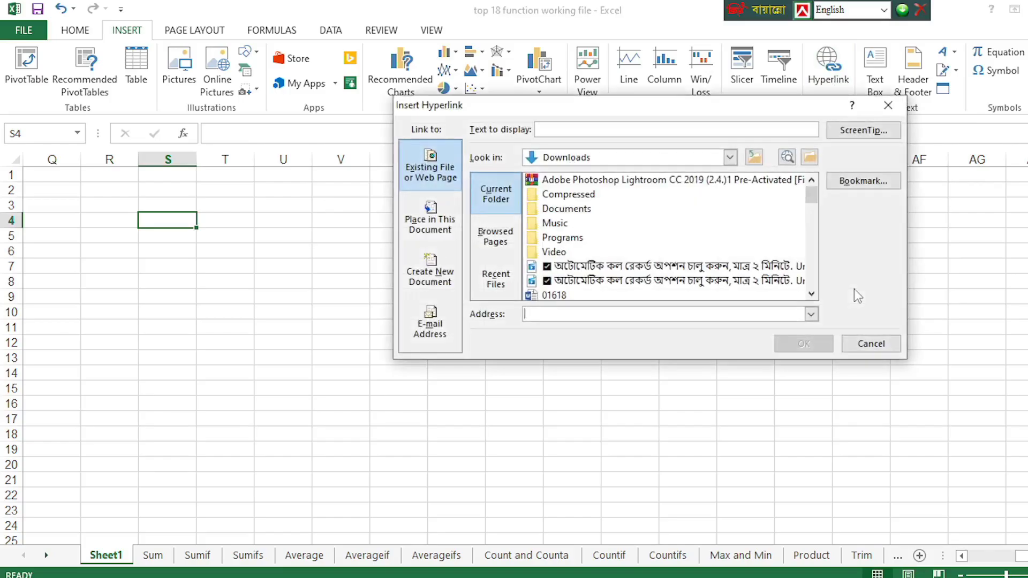
drag(591, 99, 532, 160)
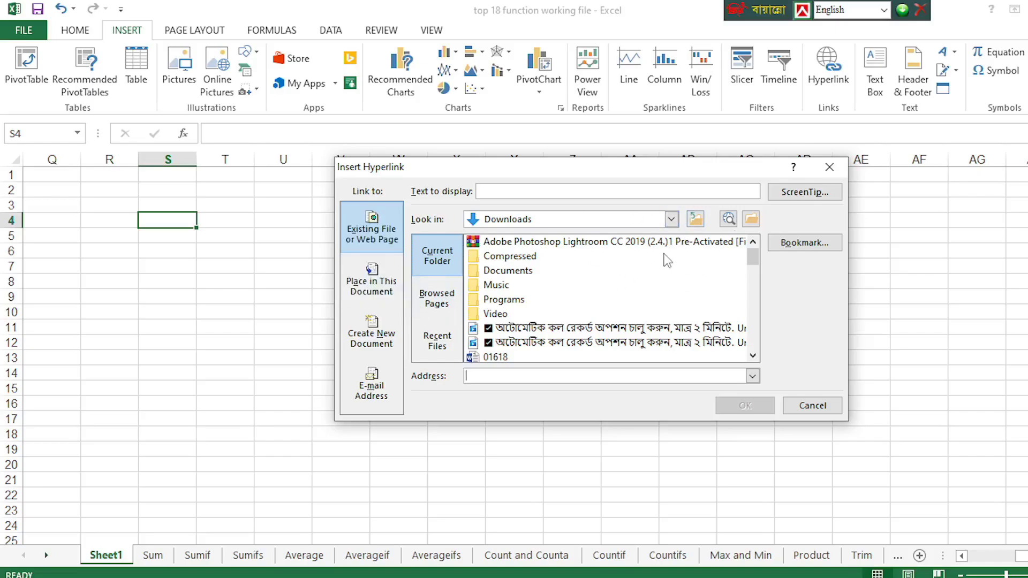
Review the hyperlink target types: place in this document, new document, e-mail address, and existing file or web page
click(383, 288)
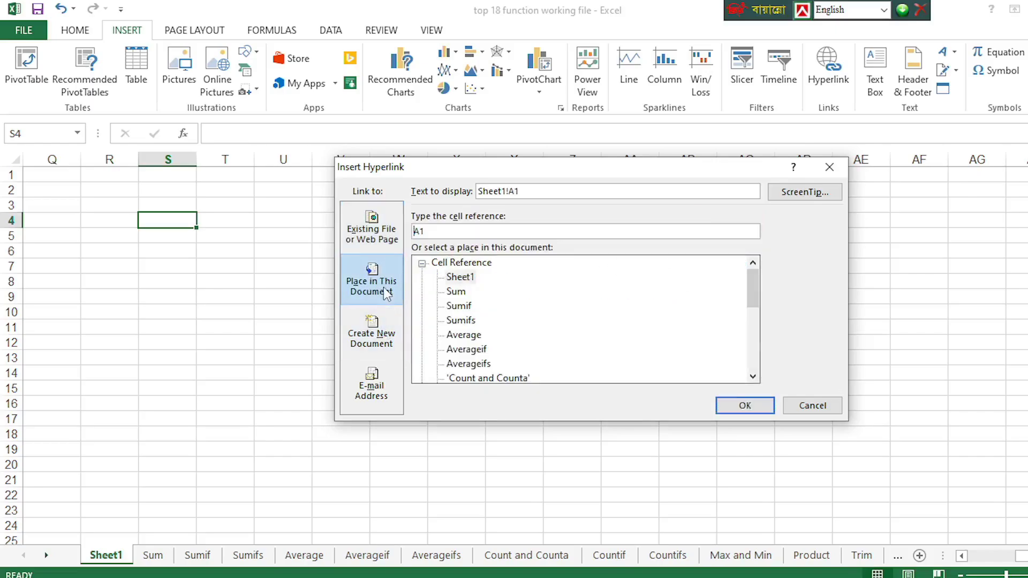
click(381, 354)
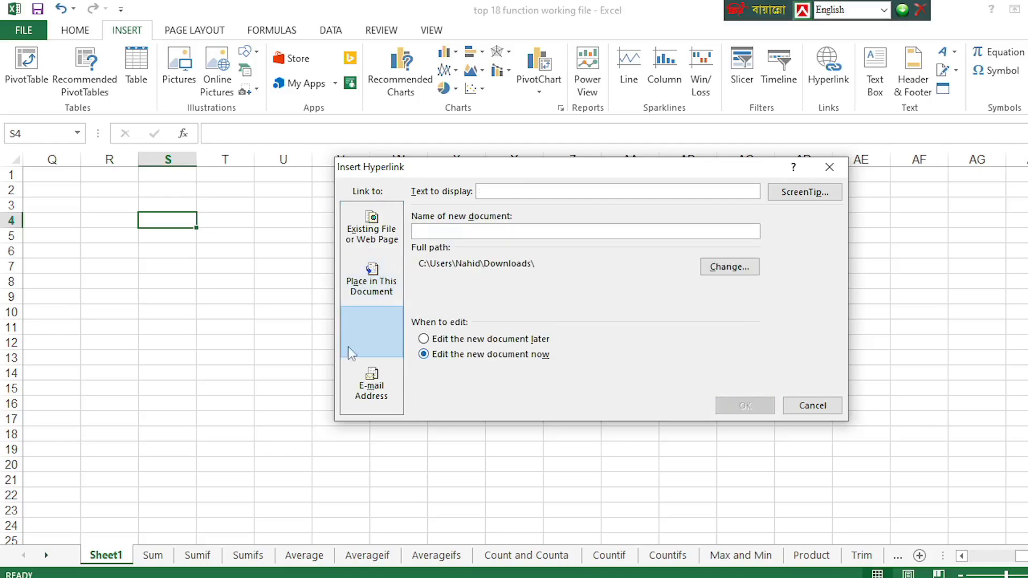
click(384, 399)
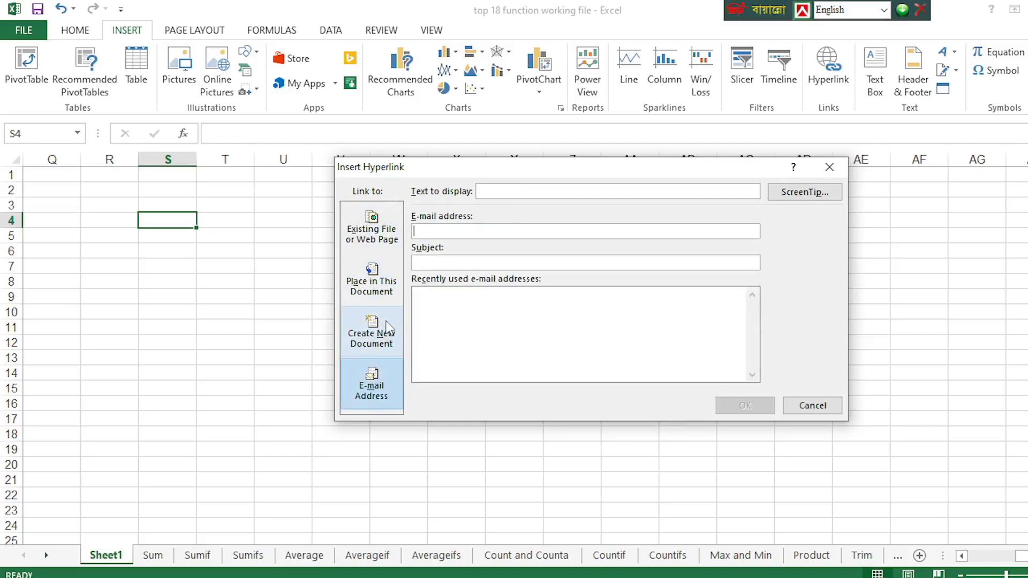
click(382, 335)
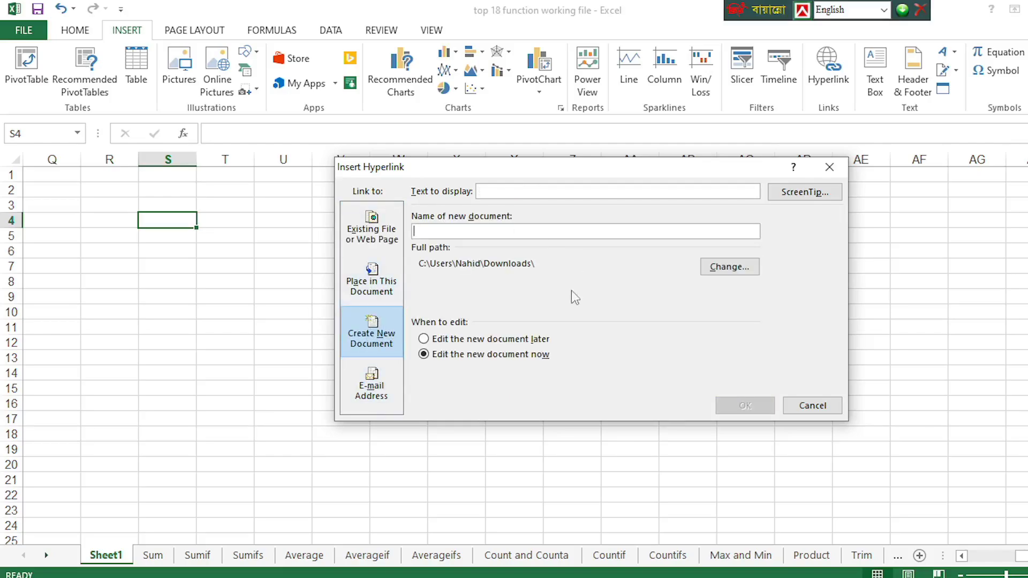
click(375, 228)
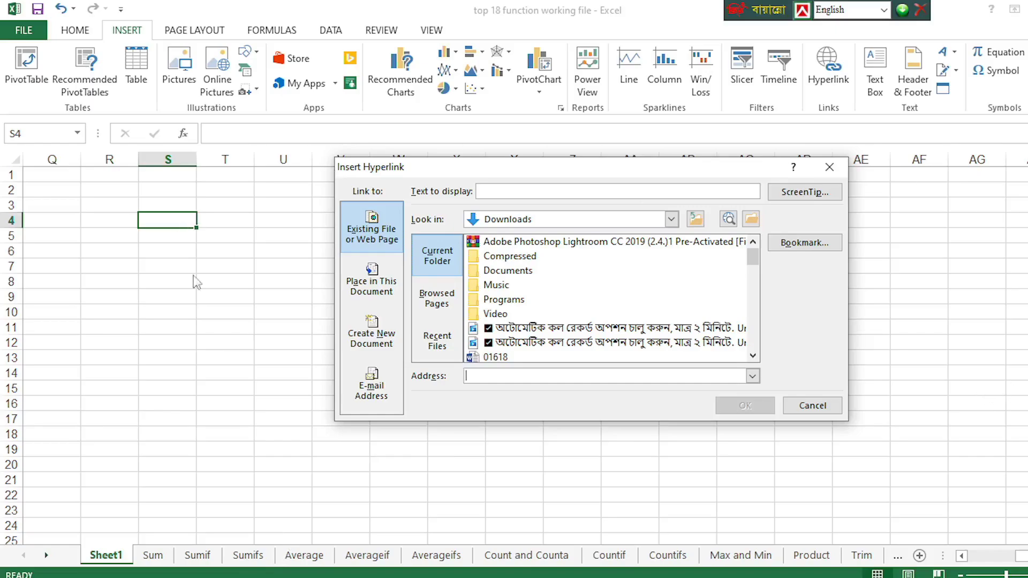
Link cell S4 to cell A1 of the Vlookup sheet as a place in this document
click(373, 285)
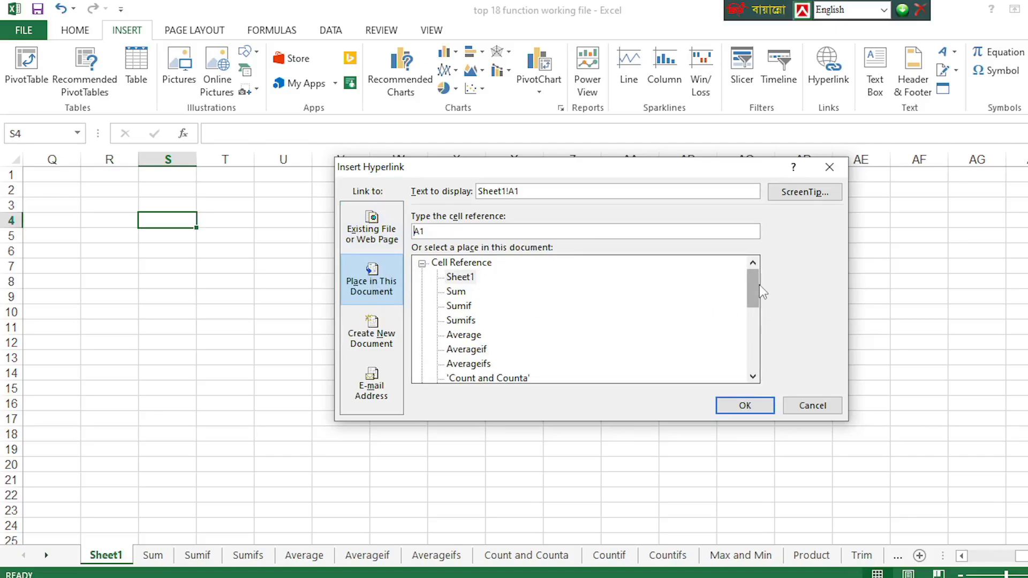
drag(753, 284, 759, 261)
drag(753, 290, 755, 352)
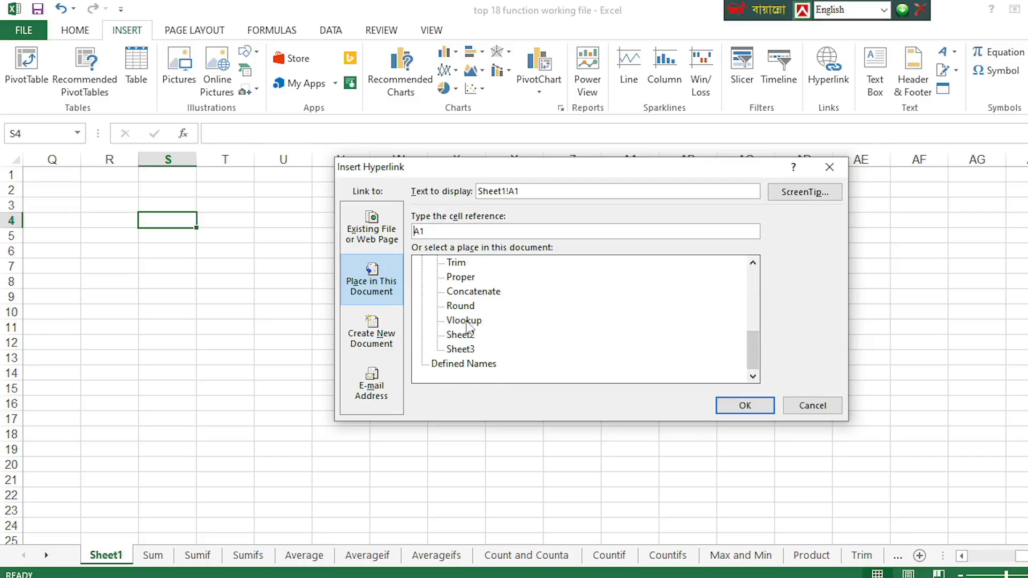
click(465, 320)
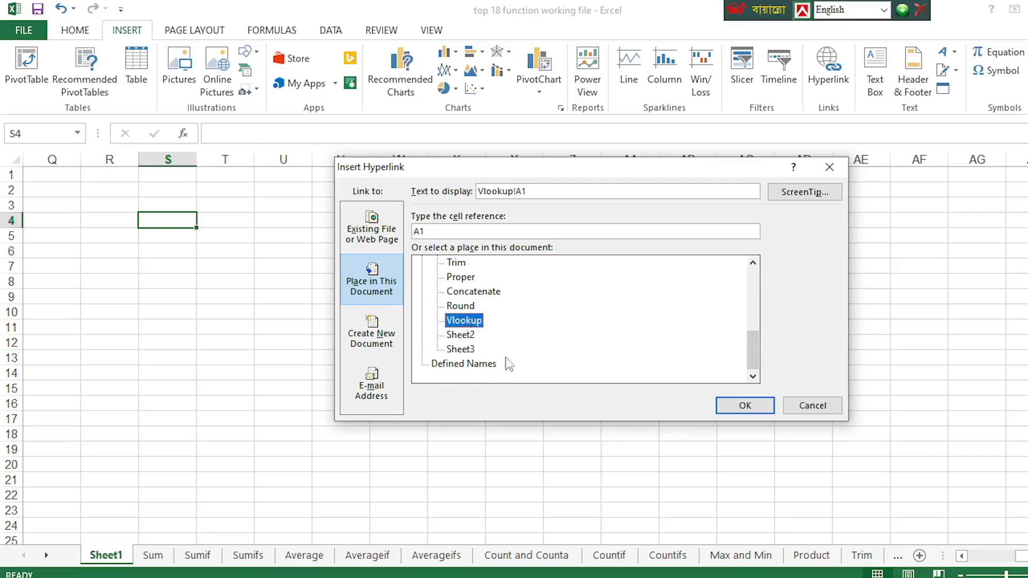
click(745, 406)
Widen column S so the Vlookup!A1 link text fits inside its cell
click(197, 266)
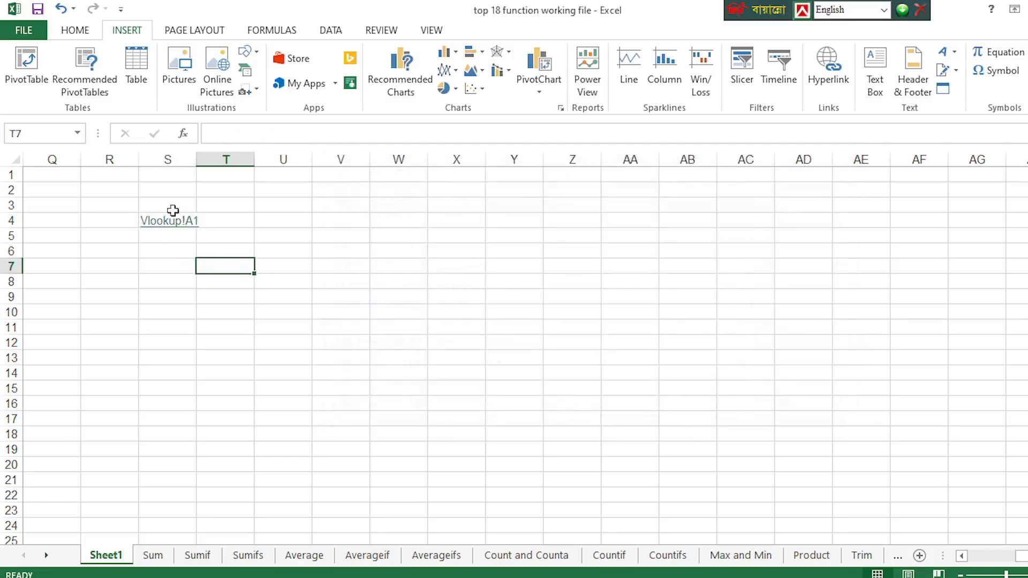
drag(196, 159, 218, 164)
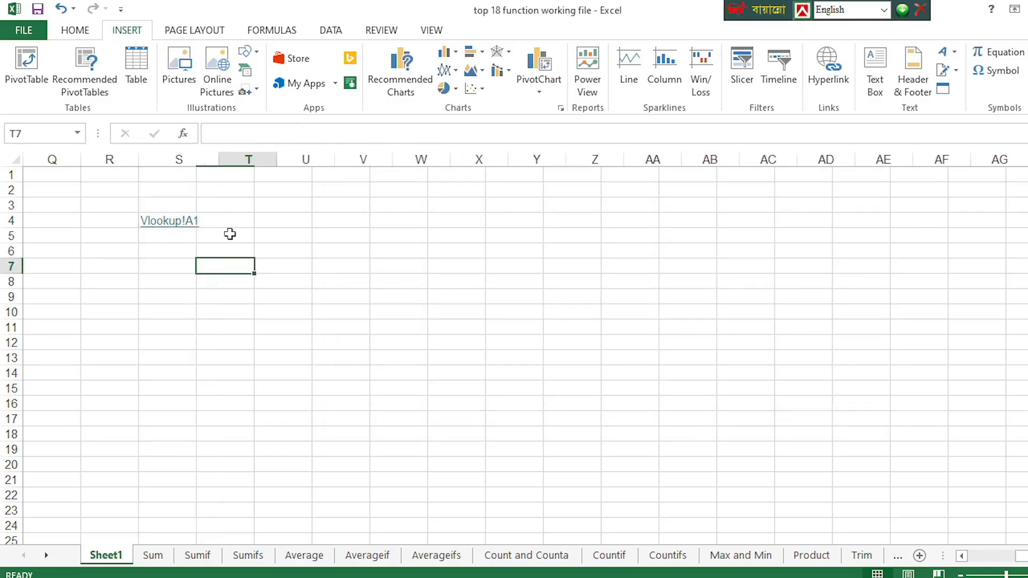
click(230, 249)
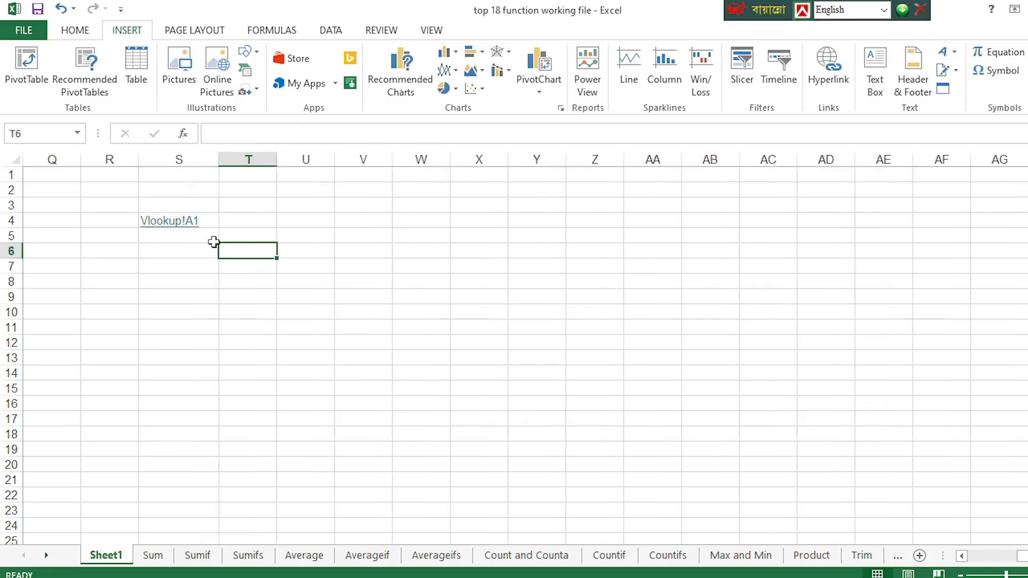
Test the link in S4 by following it to the Vlookup sheet, and look through the sales data there
click(165, 232)
click(163, 227)
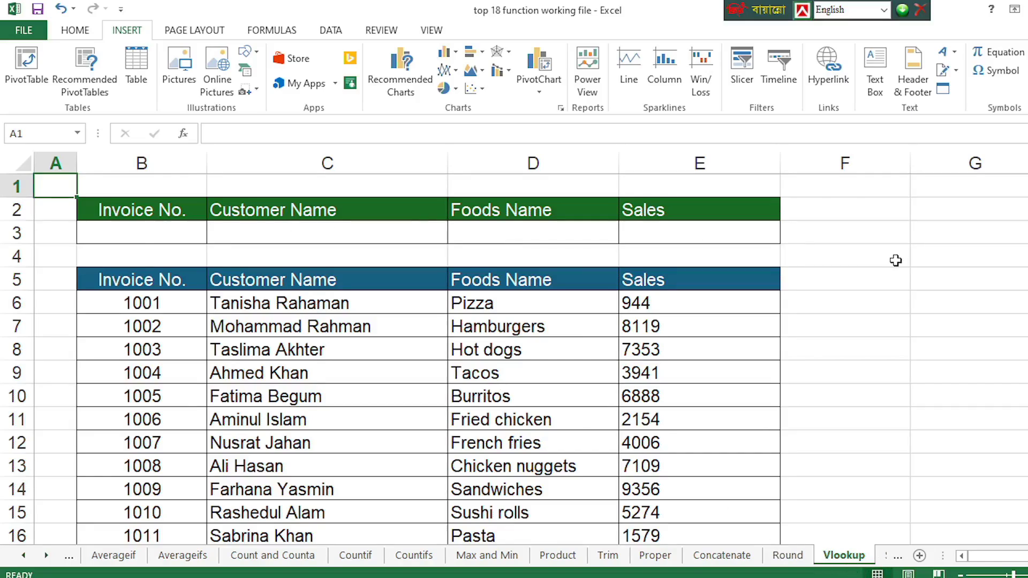
scroll(895, 260, down, 13)
scroll(863, 347, up, 13)
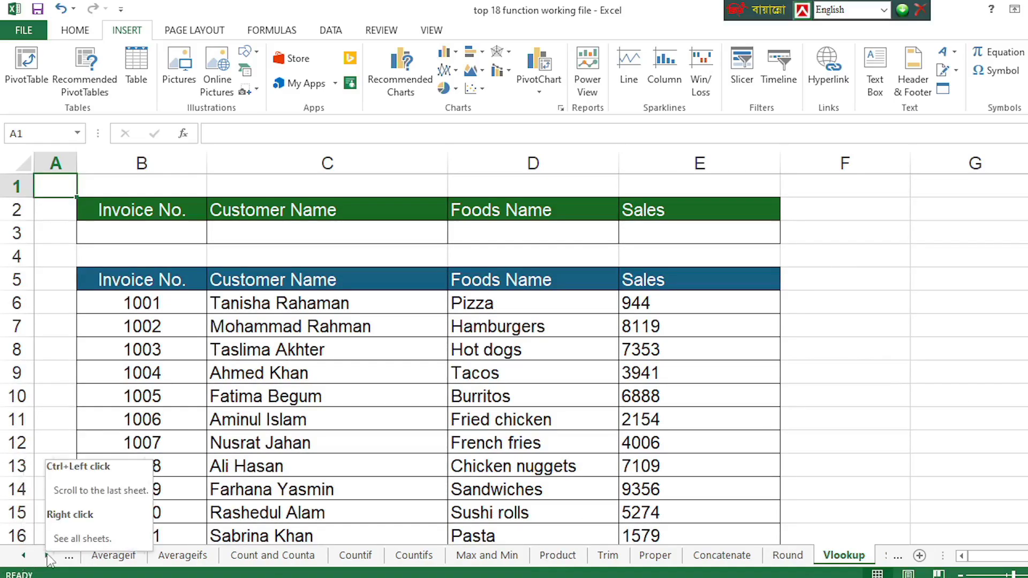
Return from the Vlookup sheet to Sheet1 using the sheet navigation
click(23, 556)
click(24, 555)
click(23, 556)
click(23, 555)
click(24, 555)
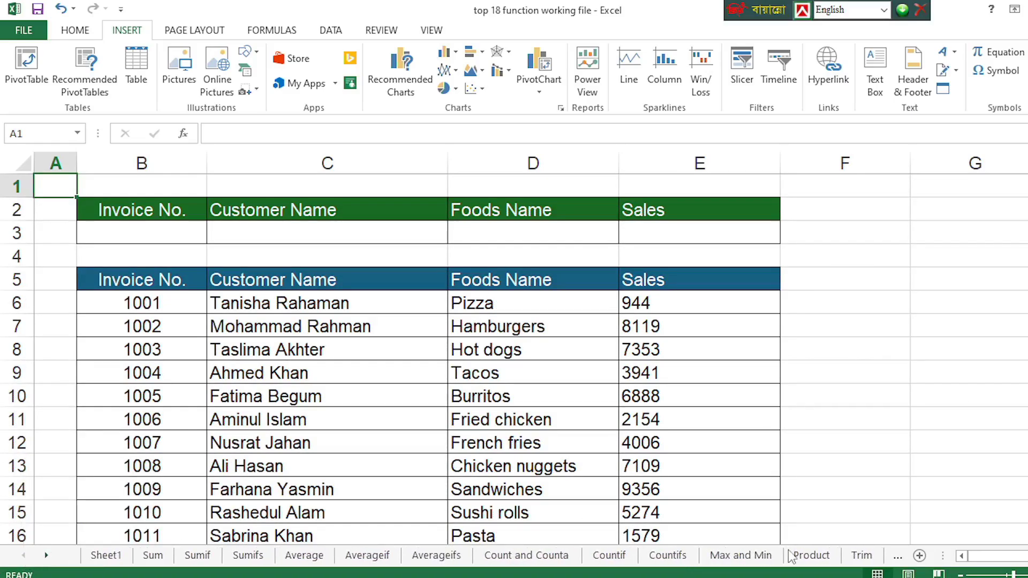
click(106, 555)
Follow the S4 link to the Vlookup sheet again and select cell F7 beside the data table
click(156, 219)
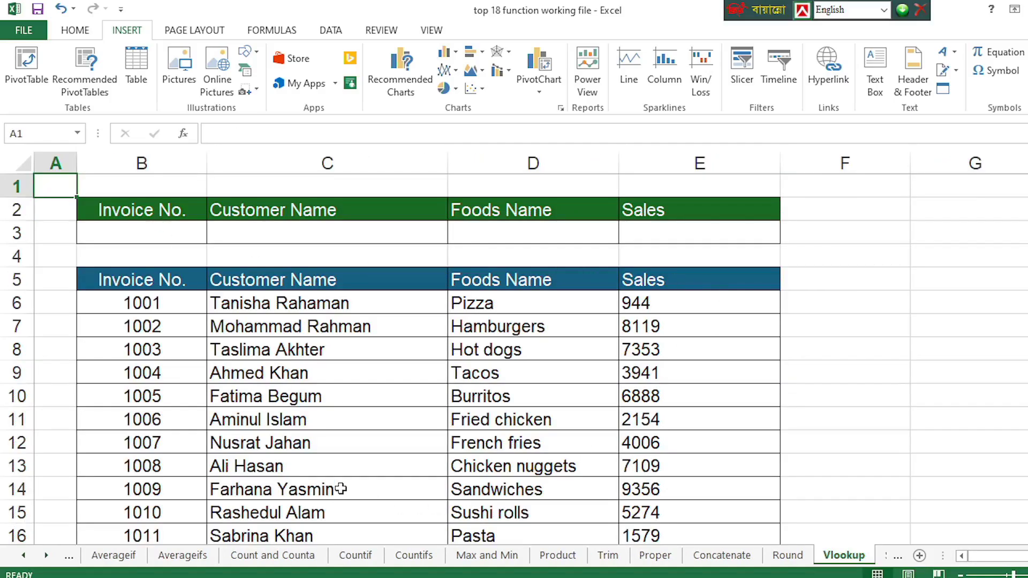
click(835, 378)
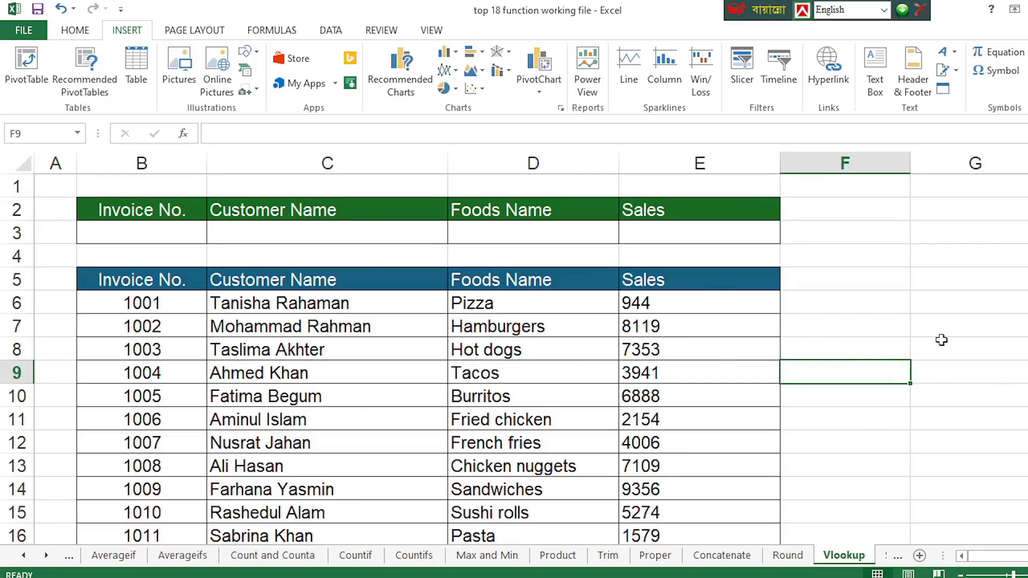
click(845, 332)
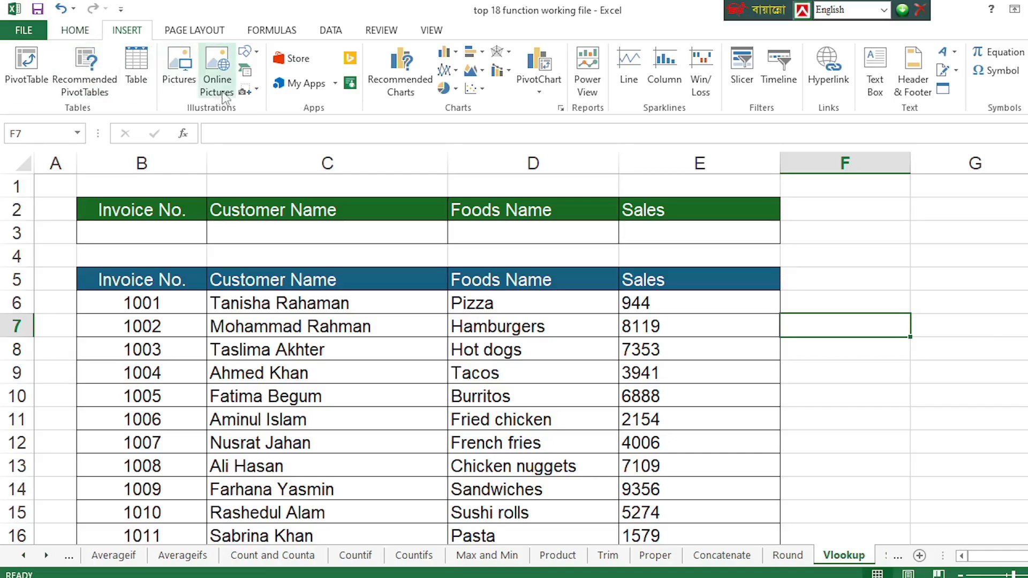
Draw a left block arrow about 0.67" wide and 0.34" high in column F beside the data table's header row
click(246, 52)
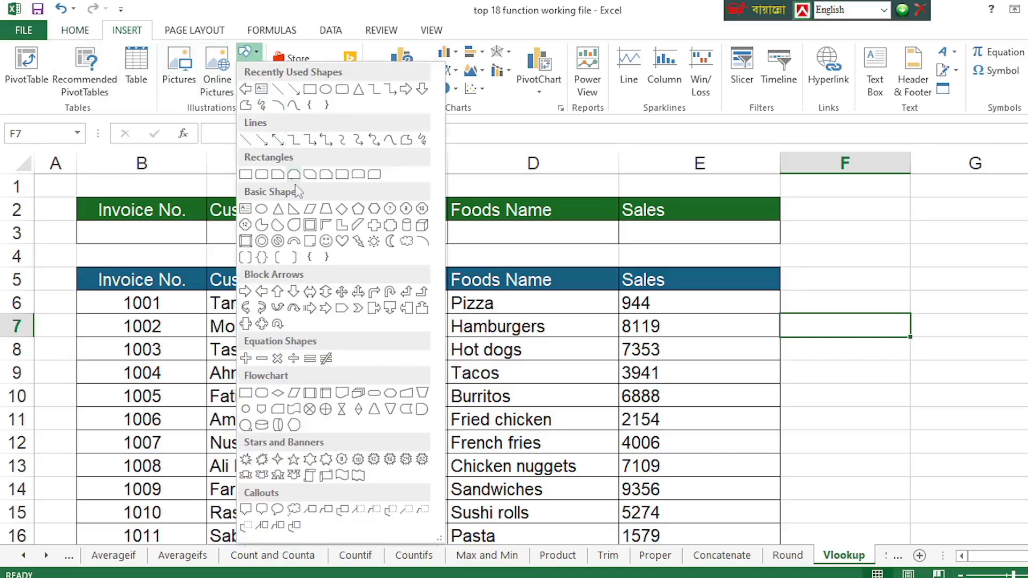
click(261, 292)
mouse_move(826, 270)
mouse_down()
mouse_move(902, 287)
mouse_move(883, 305)
mouse_move(900, 309)
mouse_up()
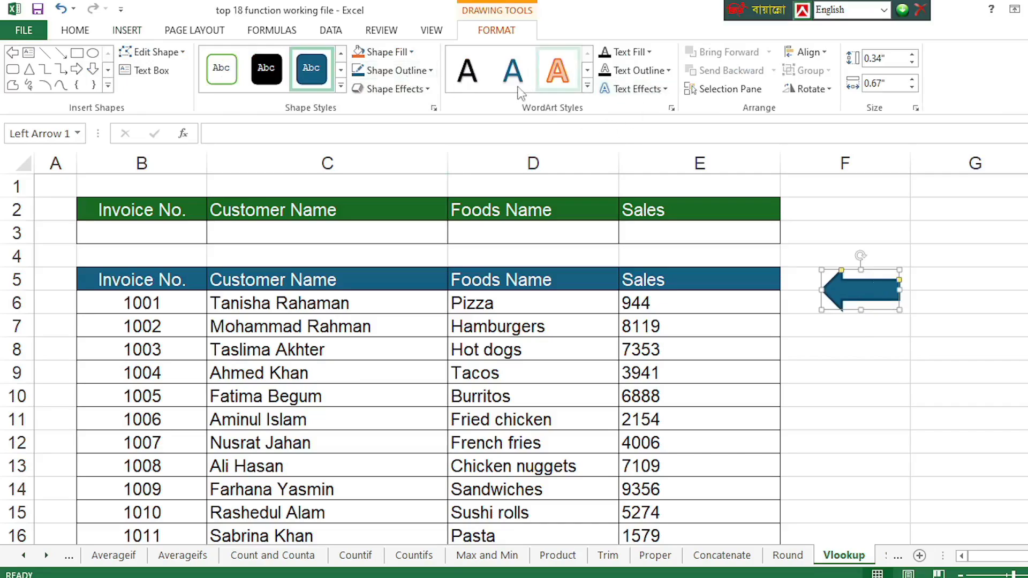
Apply the second preset shape effect in the first row of Presets to the left arrow
click(423, 89)
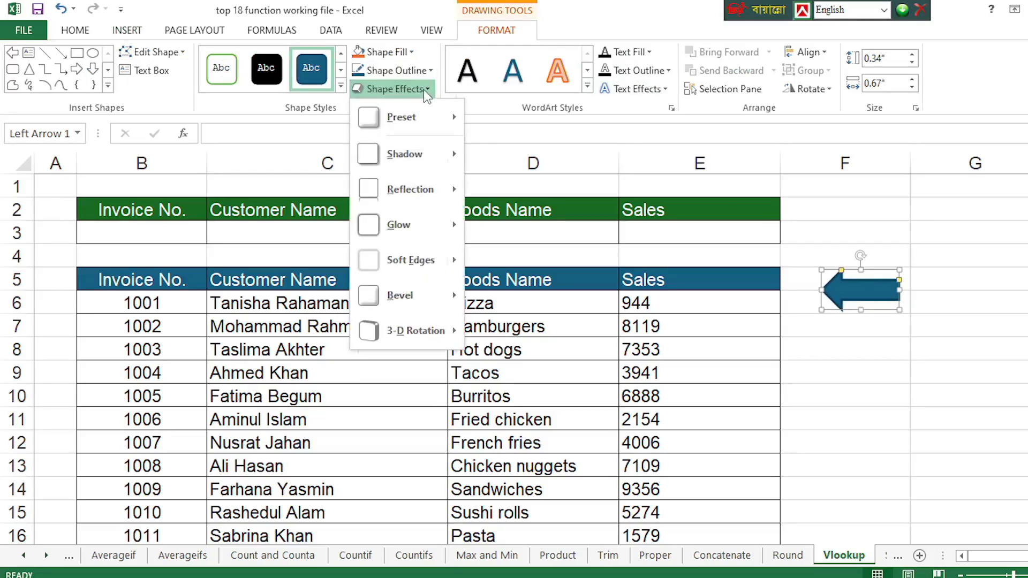
mouse_move(412, 157)
mouse_move(407, 117)
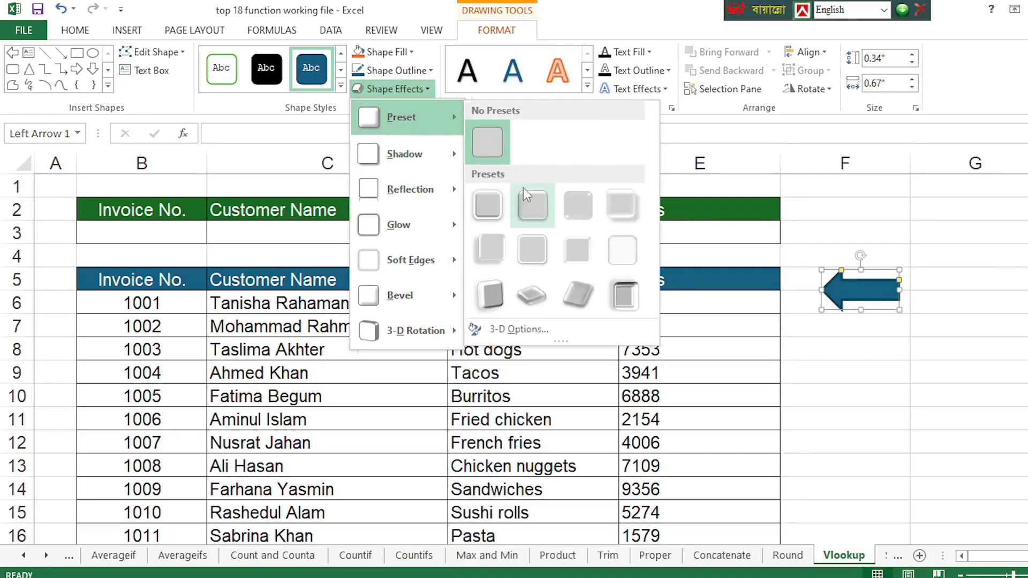
click(527, 198)
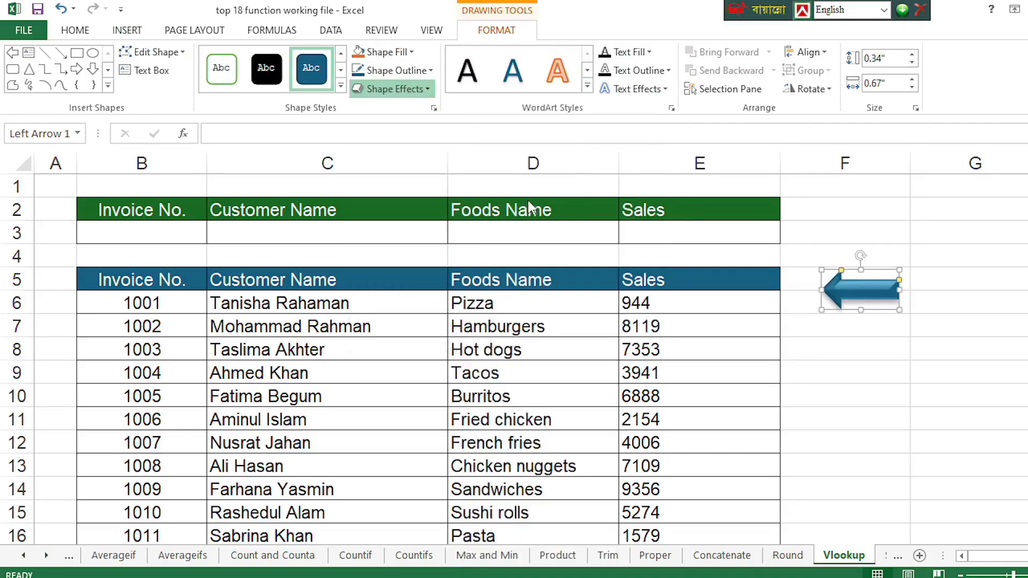
Hyperlink the arrow shape to cell A1 of Sheet1 as a place in this document, and deselect it
right_click(846, 293)
click(902, 481)
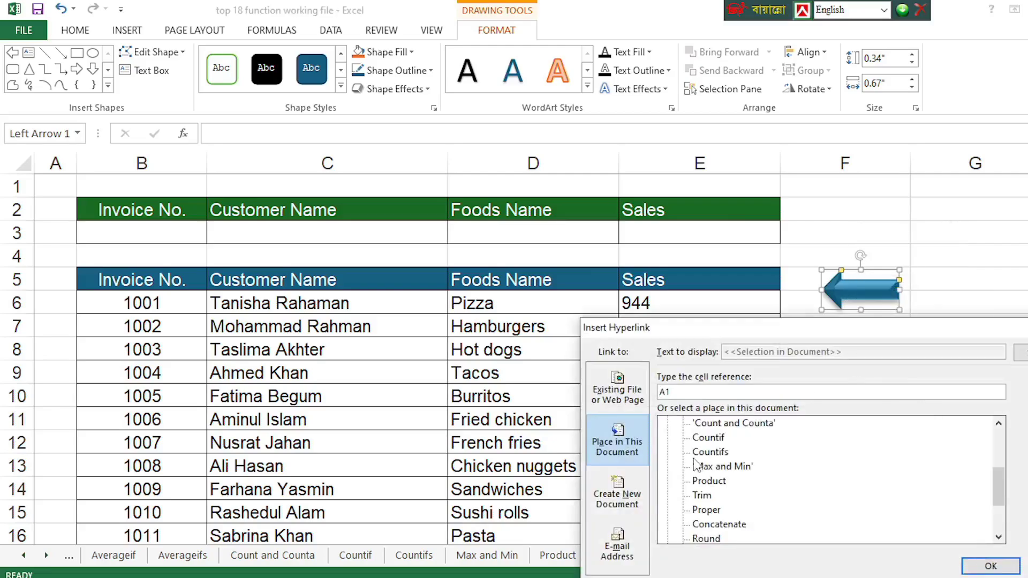
scroll(691, 460, up, 3)
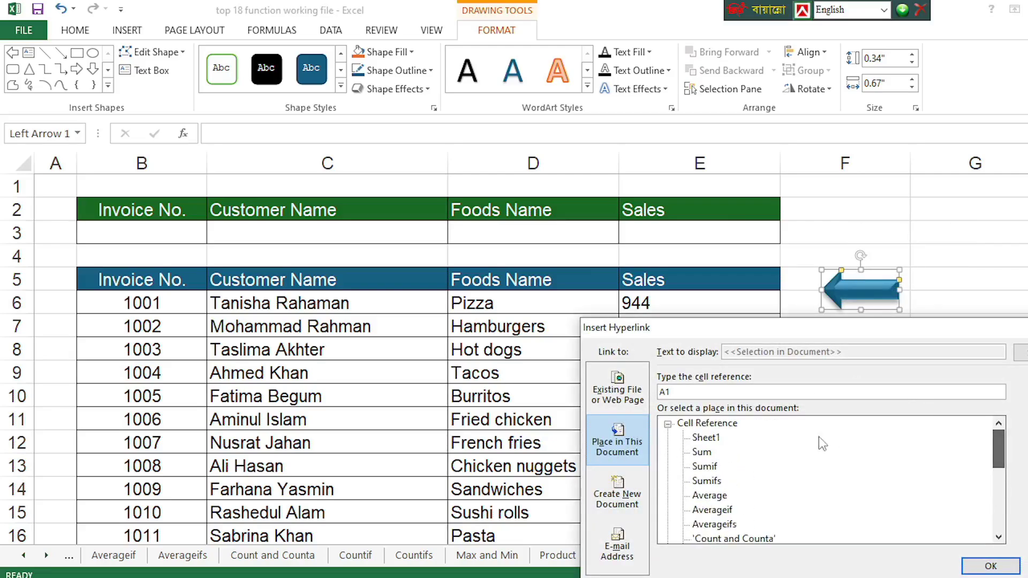
click(704, 439)
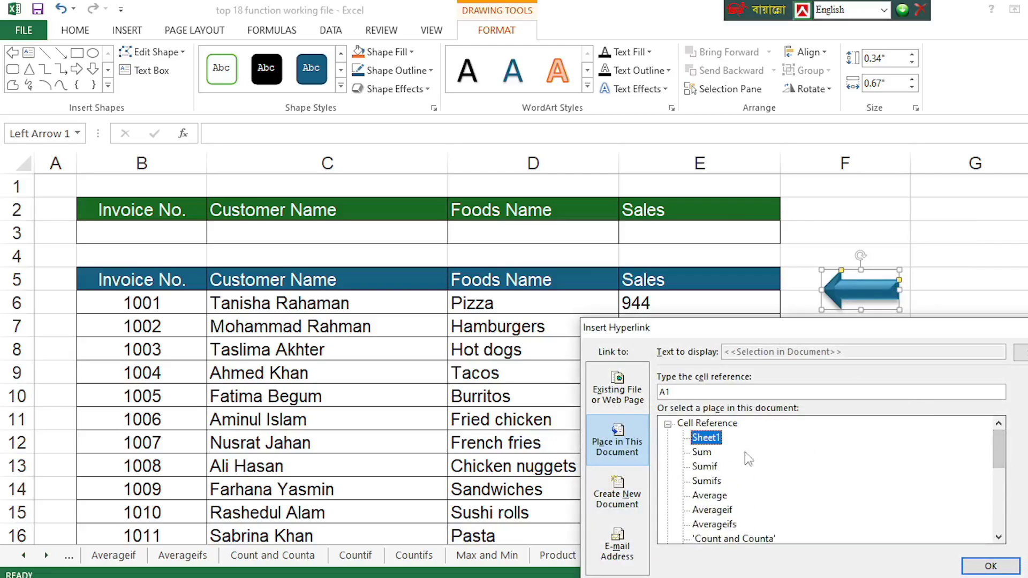
click(991, 566)
click(864, 398)
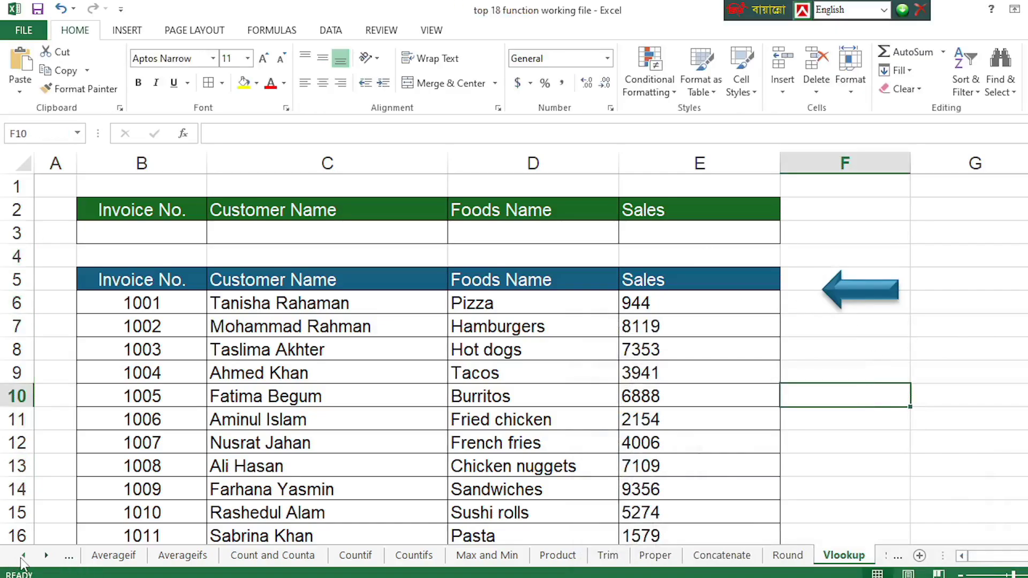
Test the arrow's link by following it to Sheet1, and look over the table of names and amounts there
click(32, 558)
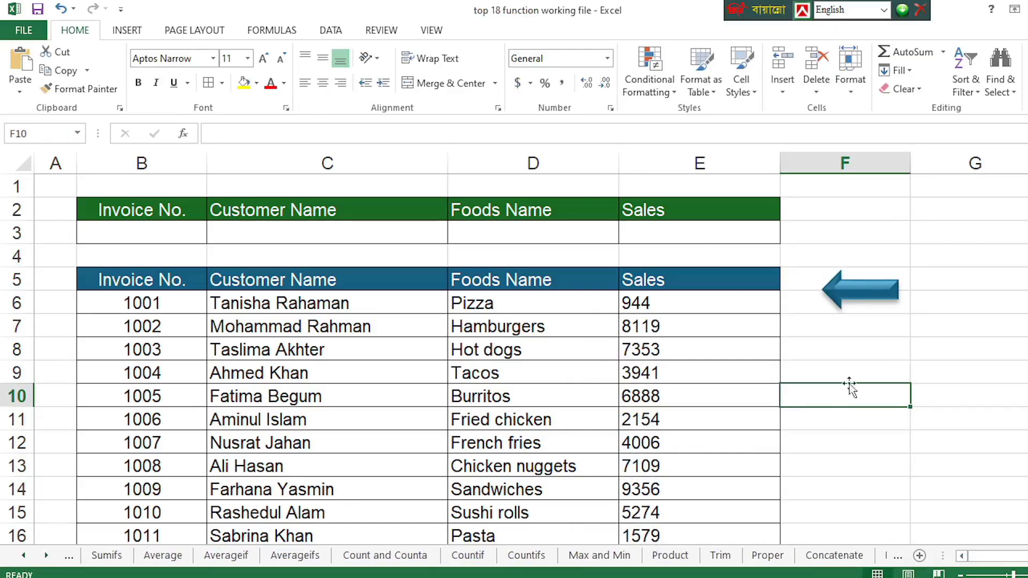
click(855, 297)
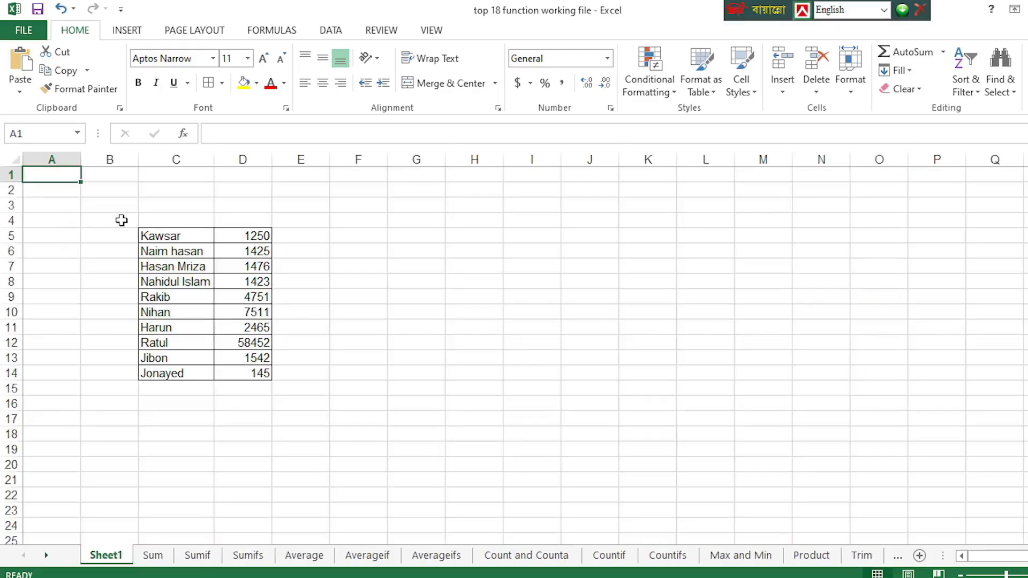
scroll(246, 462, down, 3)
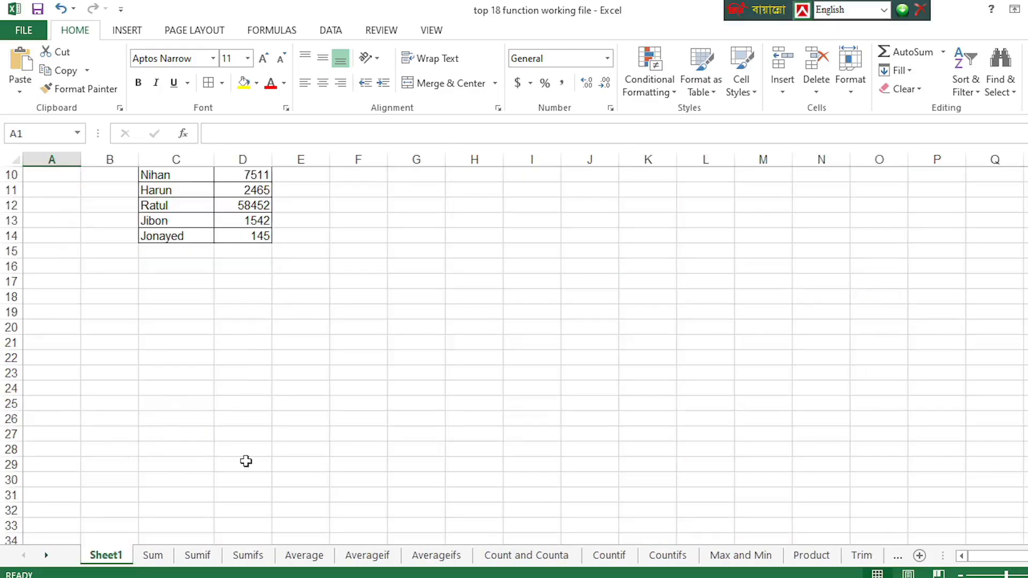
scroll(246, 462, down, 1)
scroll(245, 461, up, 4)
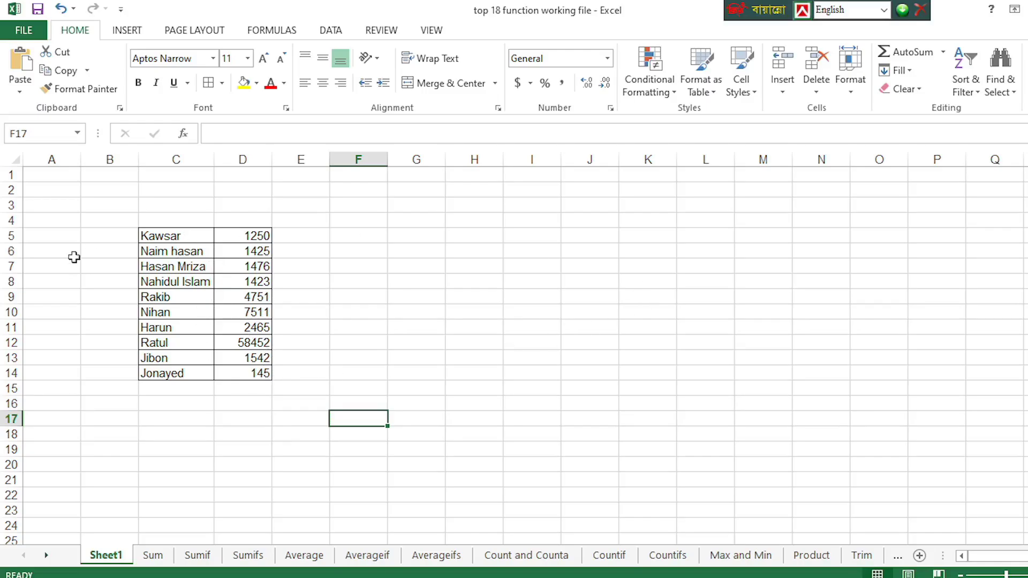
drag(161, 235, 177, 373)
click(183, 434)
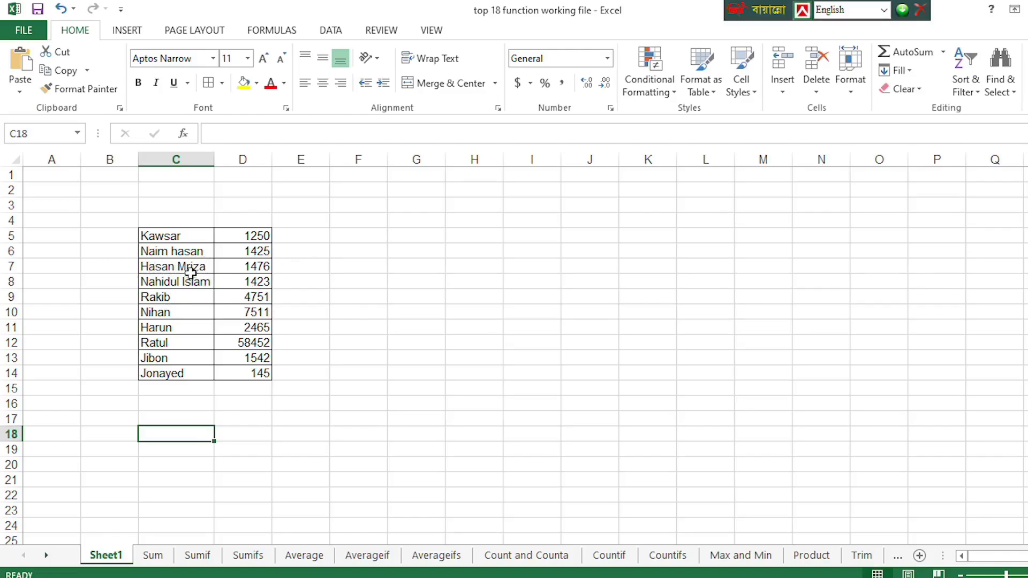
Start a hyperlink on cell C7 to an existing file, browsing the Downloads folder with All Files shown
click(153, 266)
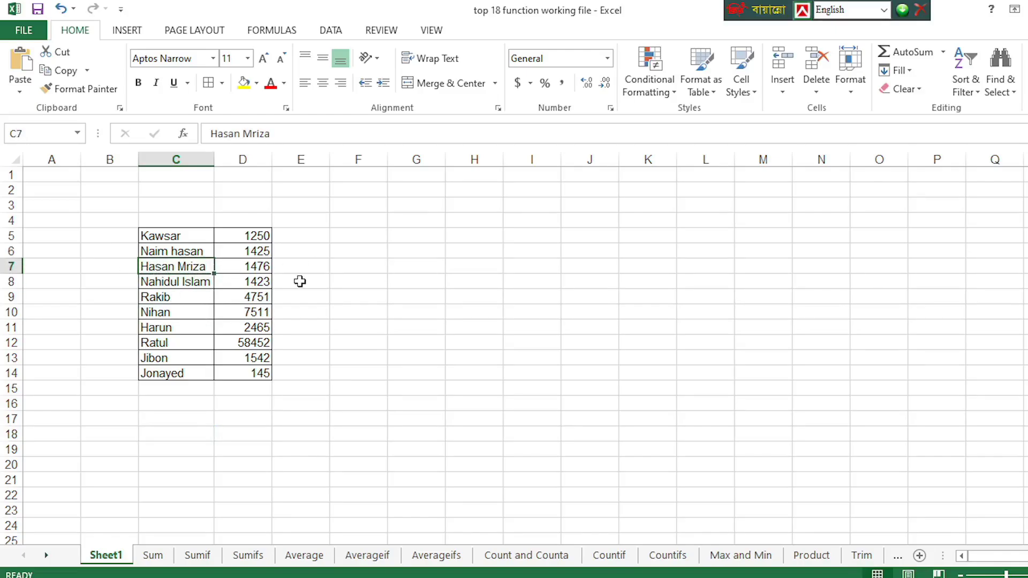
key(ctrl+k)
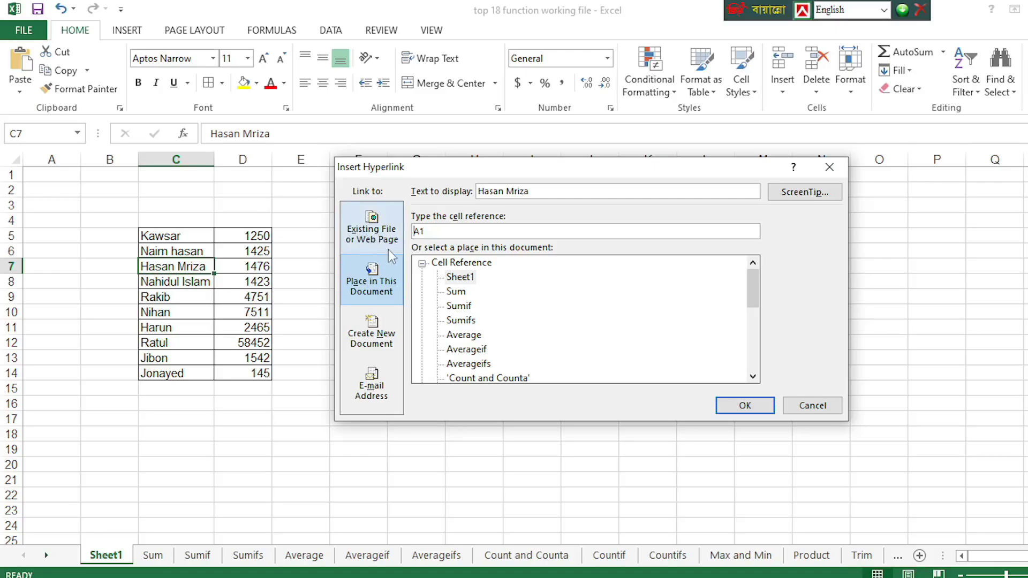
click(373, 238)
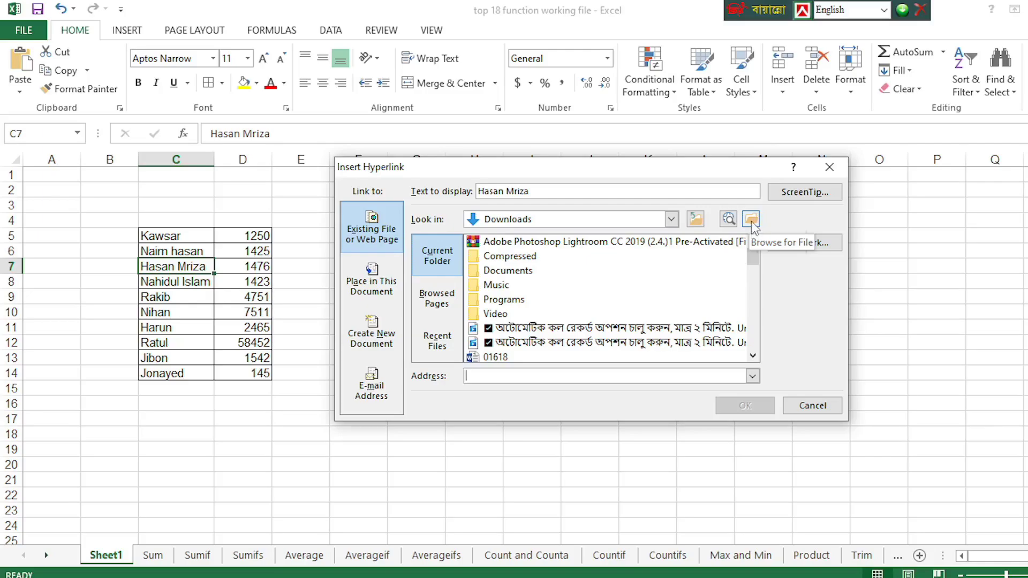
click(752, 220)
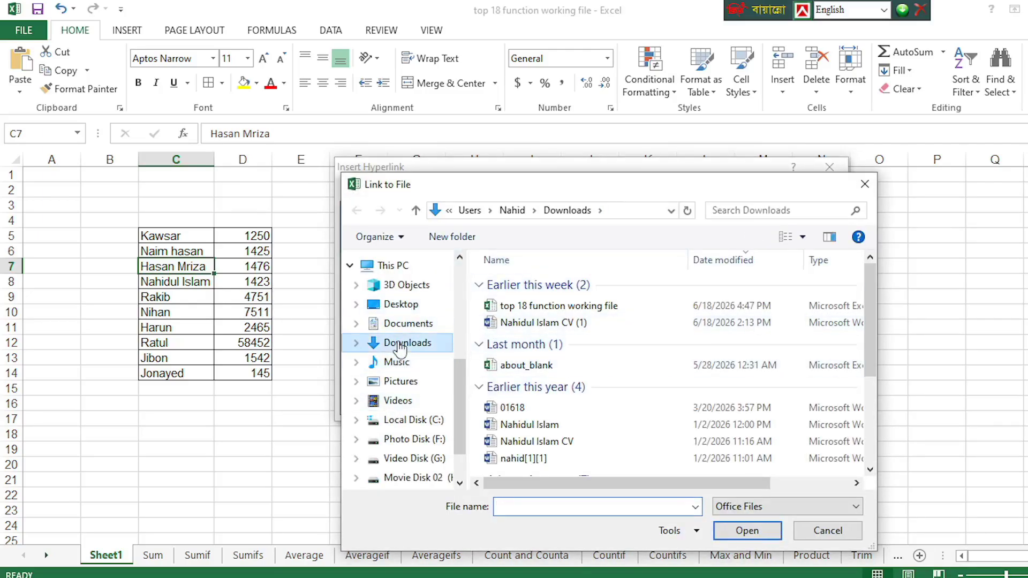
click(400, 348)
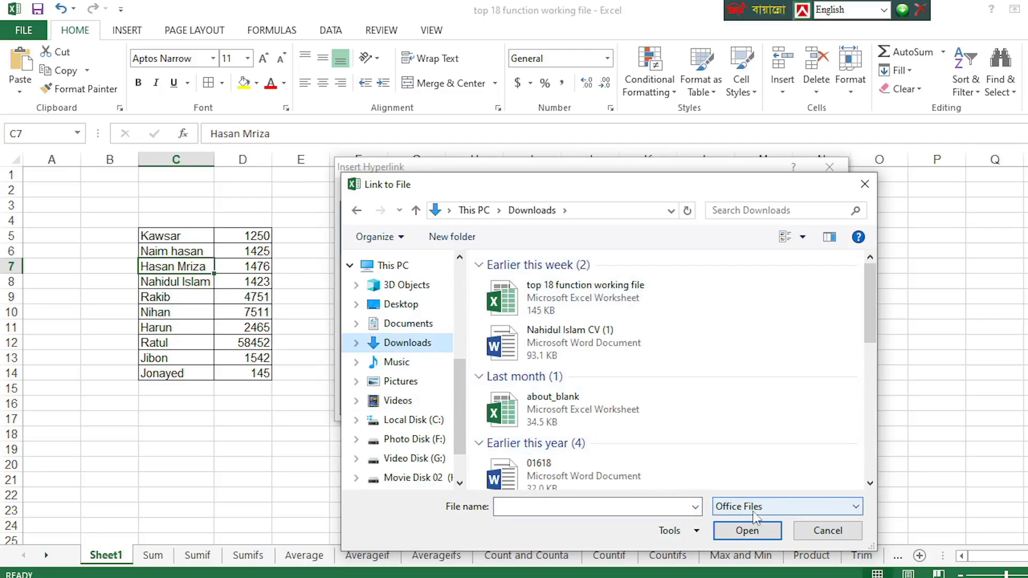
click(803, 508)
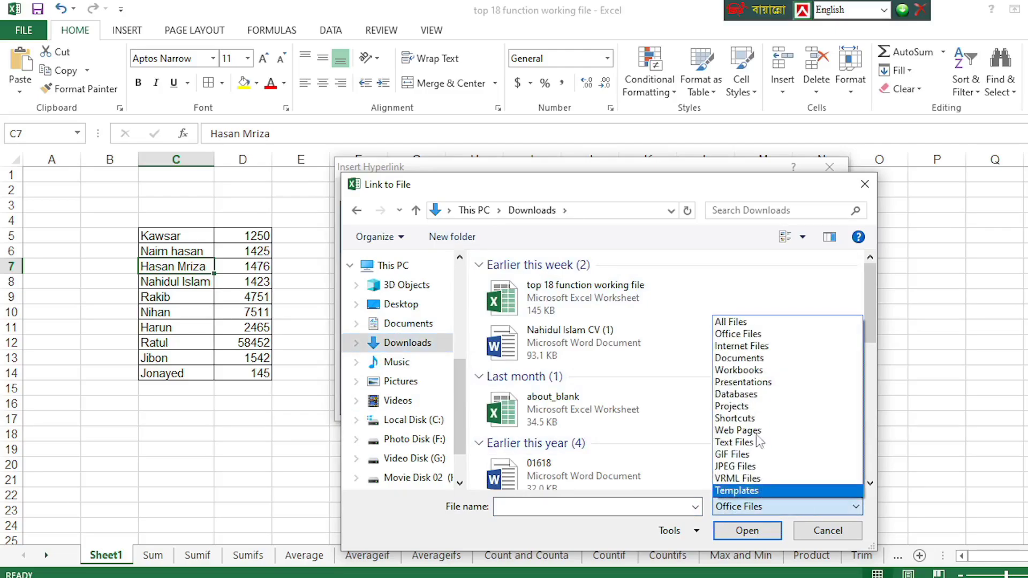
click(744, 321)
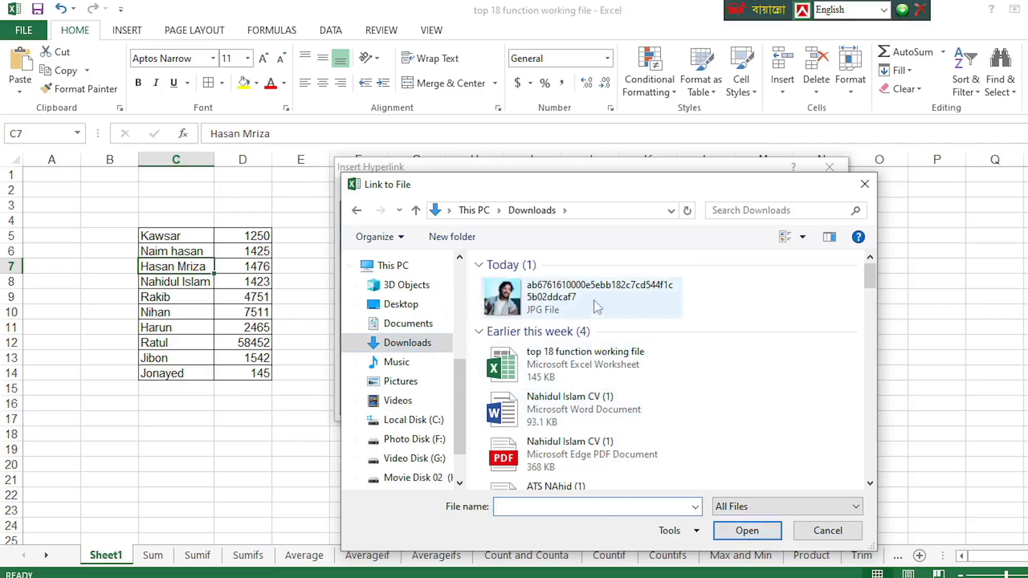
scroll(791, 386, down, 2)
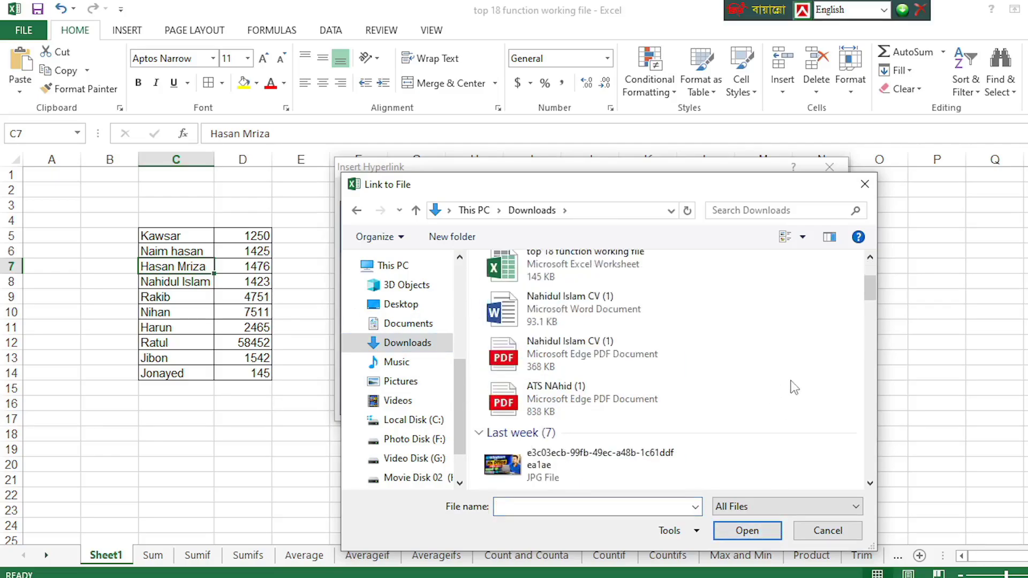
scroll(794, 387, up, 2)
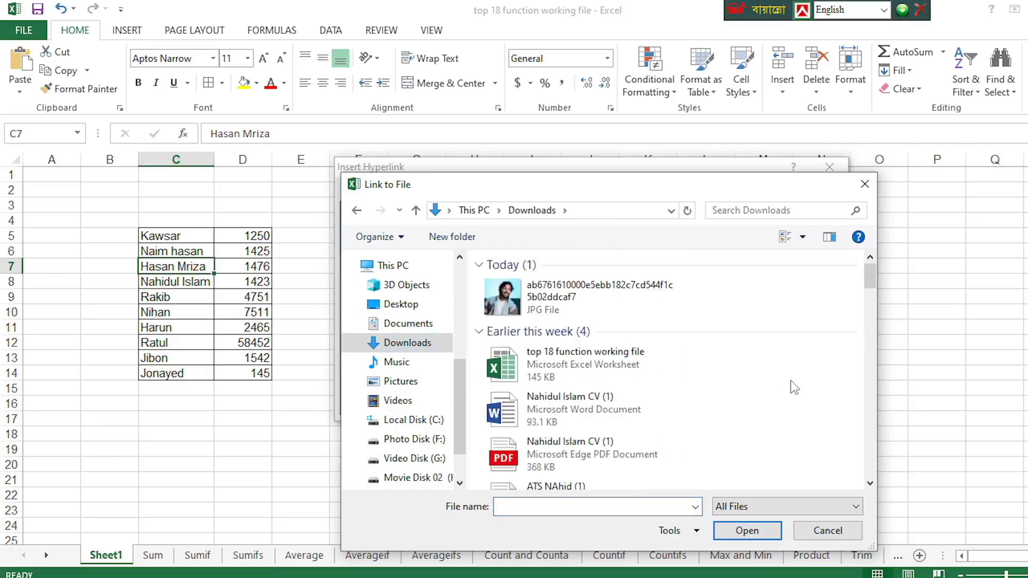
click(512, 297)
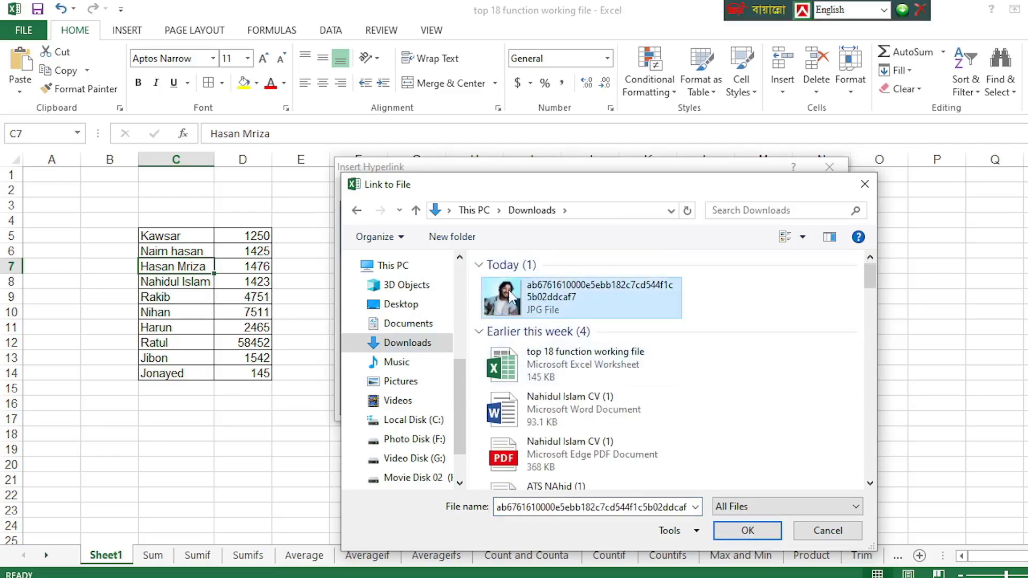
click(749, 530)
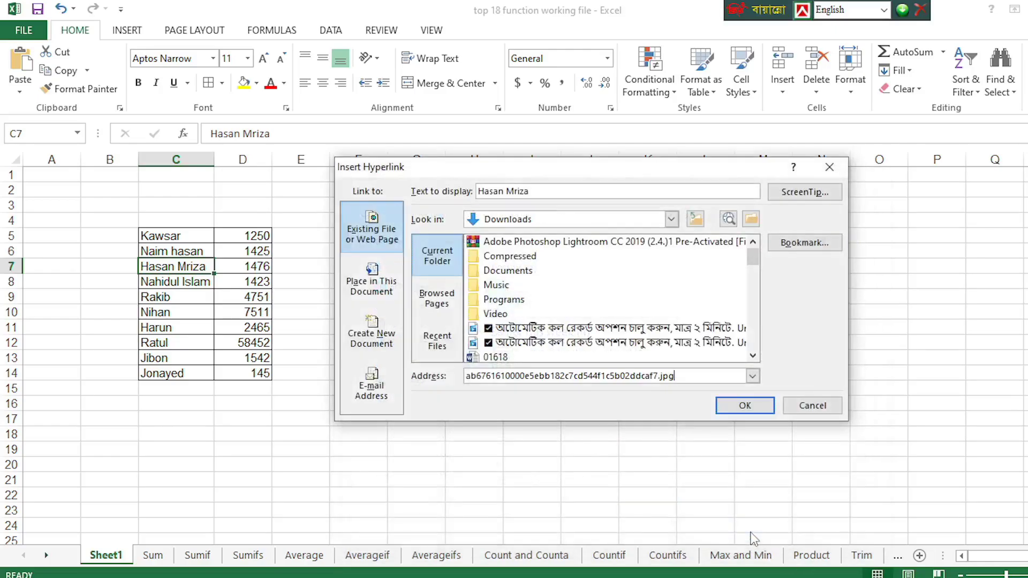
click(746, 404)
click(322, 313)
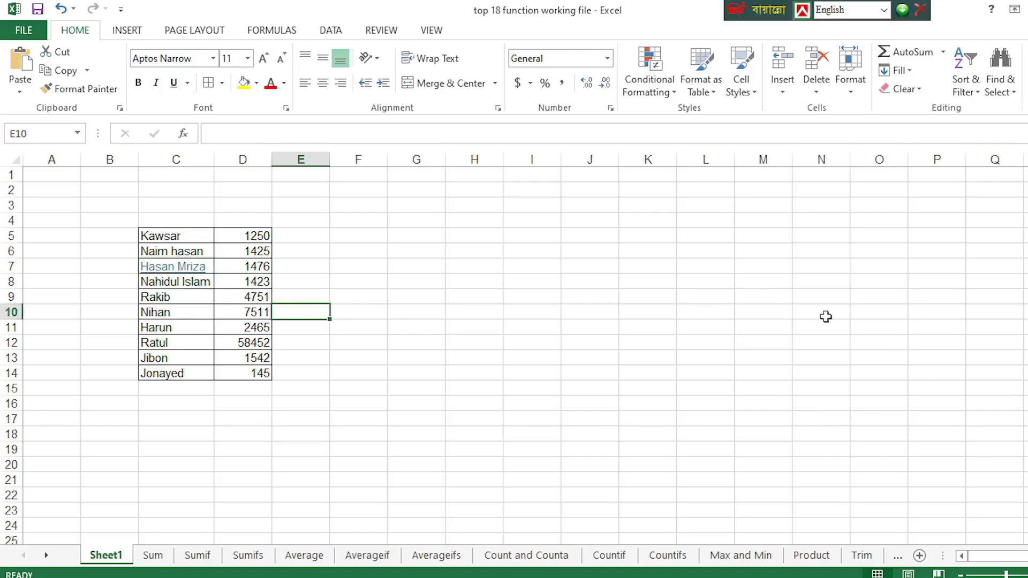
Test the link in C7 by opening the linked photo, then close the image viewer
click(191, 268)
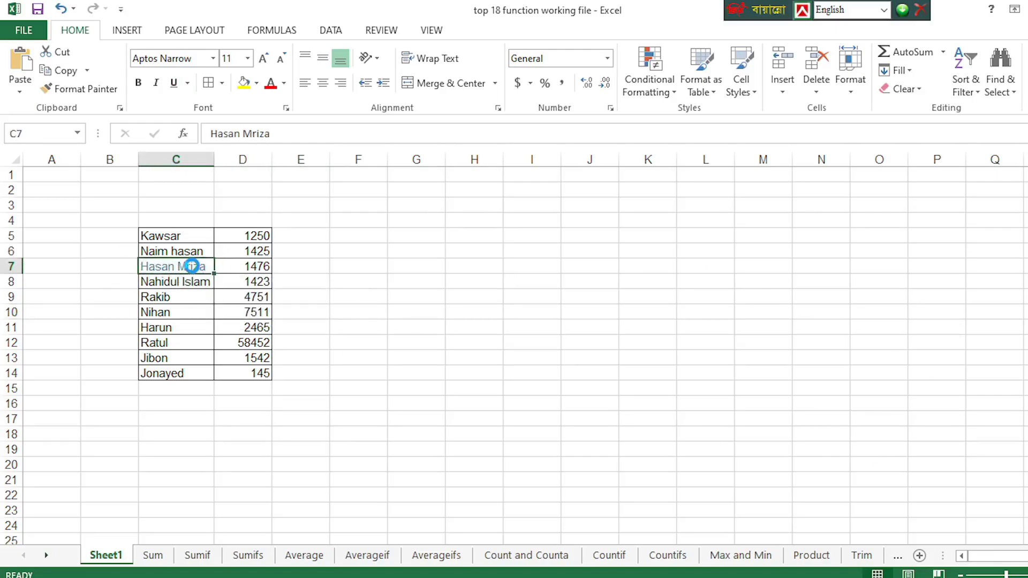
click(191, 266)
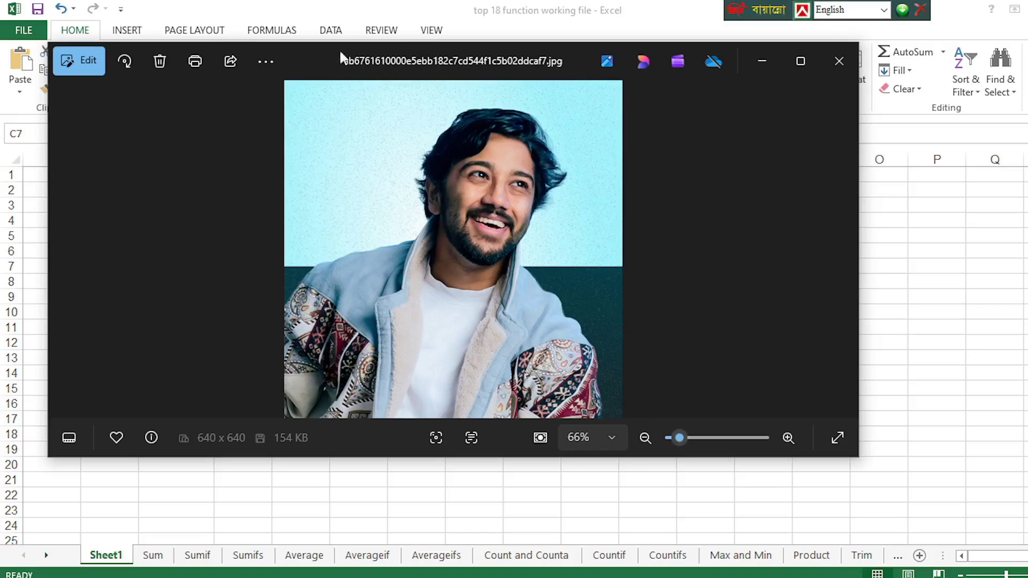
drag(291, 51, 450, 100)
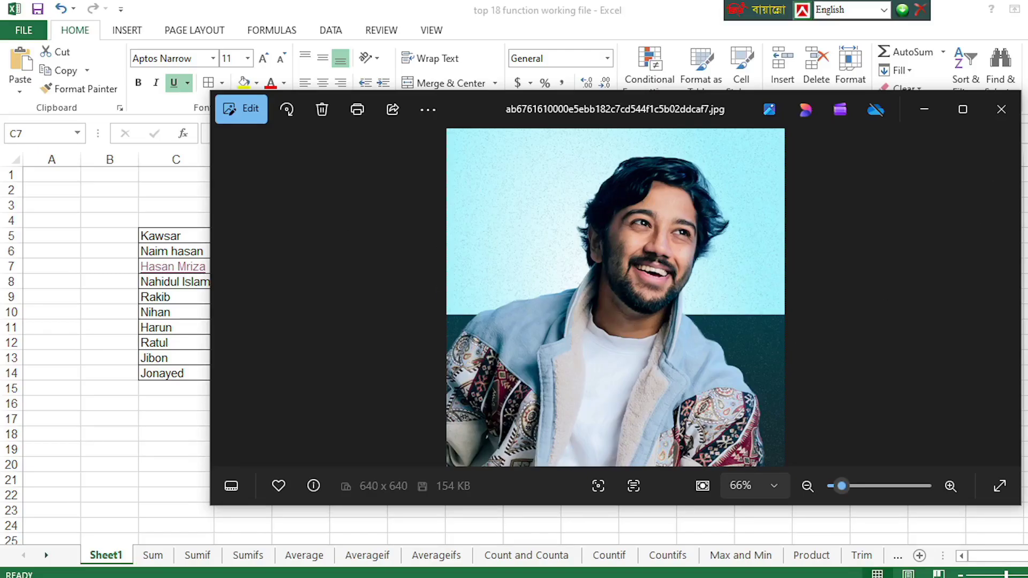
click(1000, 110)
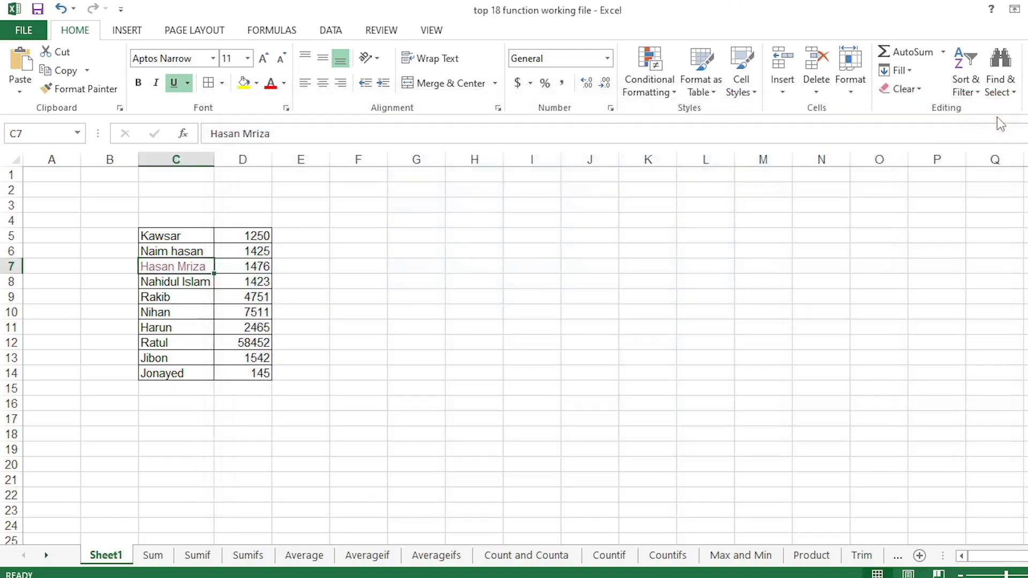
click(417, 293)
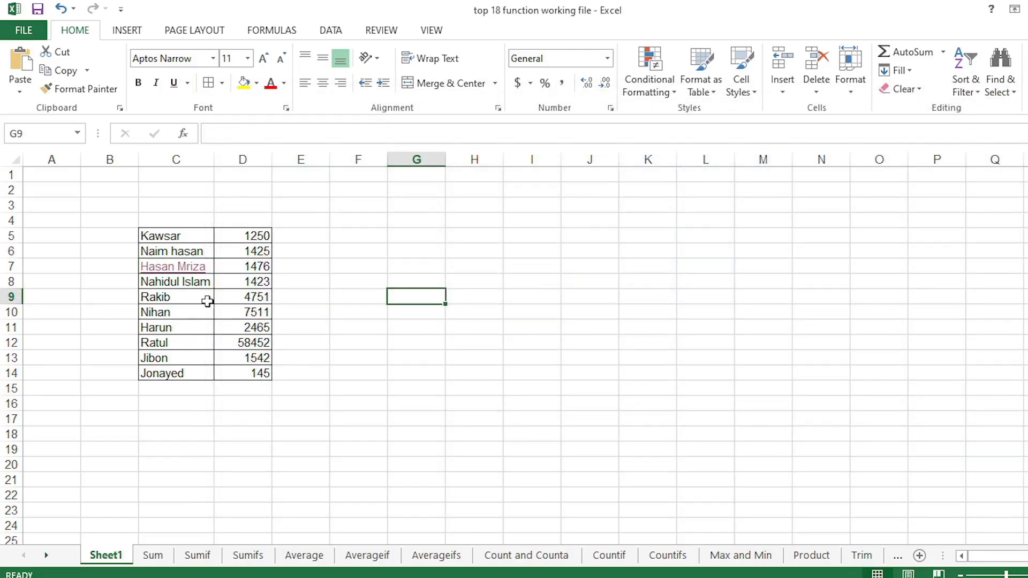
Start a hyperlink on cell C8 in Sheet1 to an existing file or web page
click(150, 284)
key(Down)
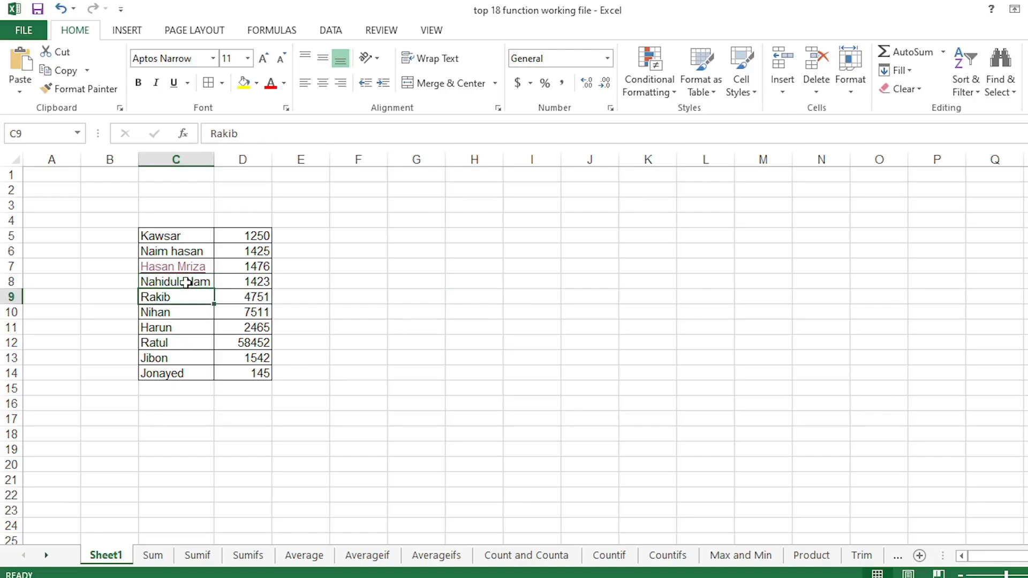
click(192, 327)
click(188, 283)
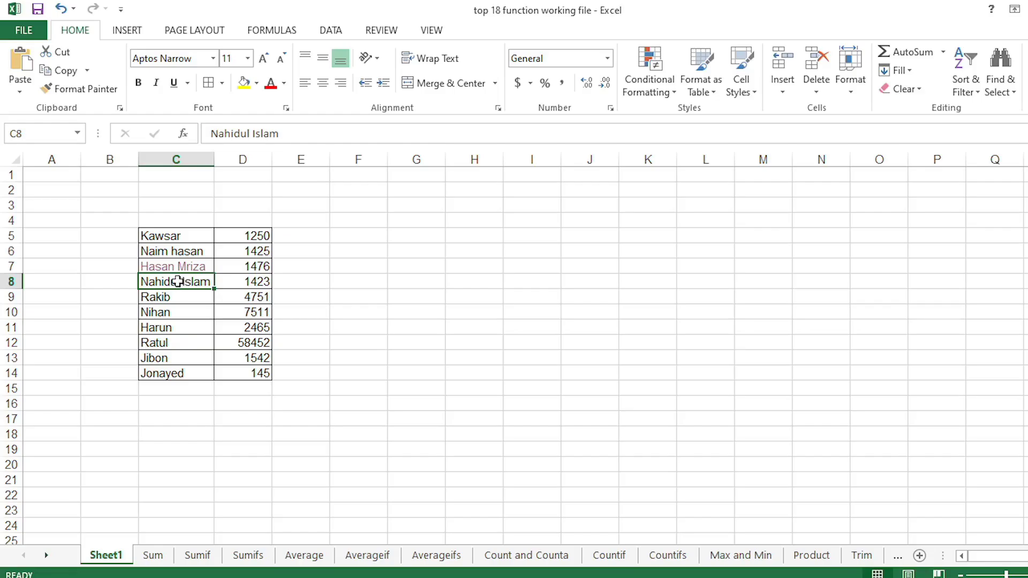
key(ctrl+k)
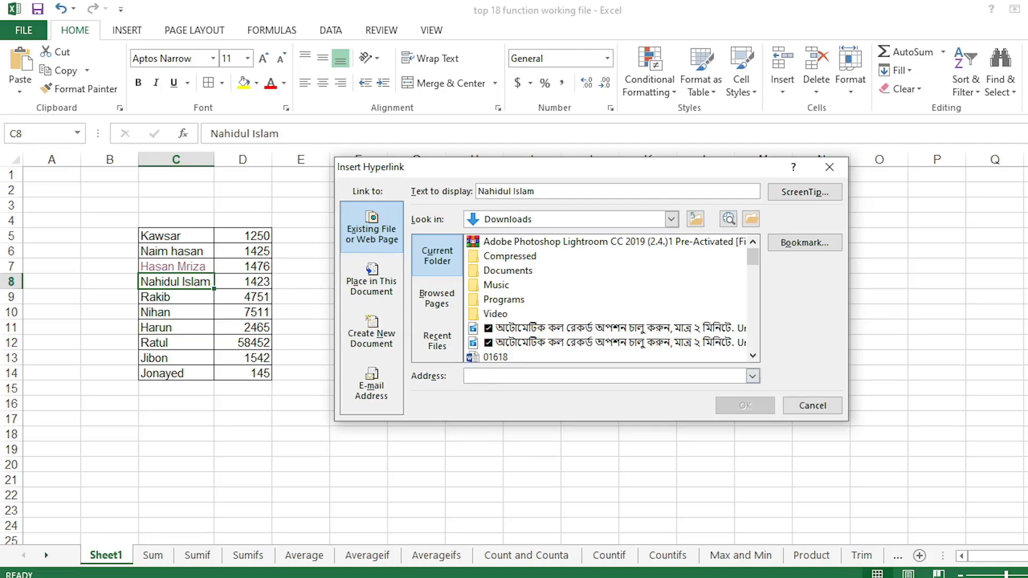
Switch to Google Chrome and copy the address of the Facebook home page
click(642, 577)
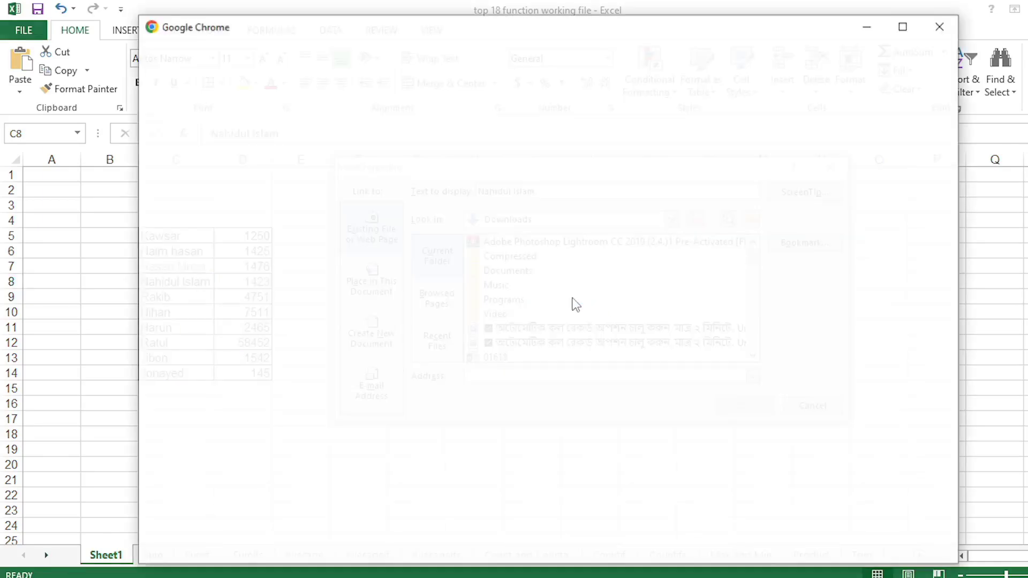
click(532, 355)
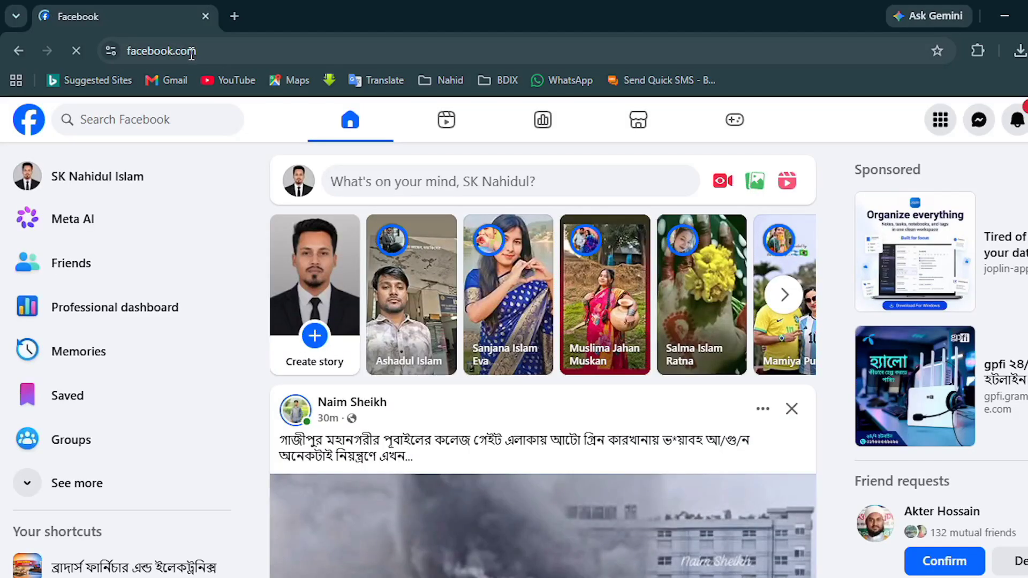
click(204, 54)
key(ctrl+c)
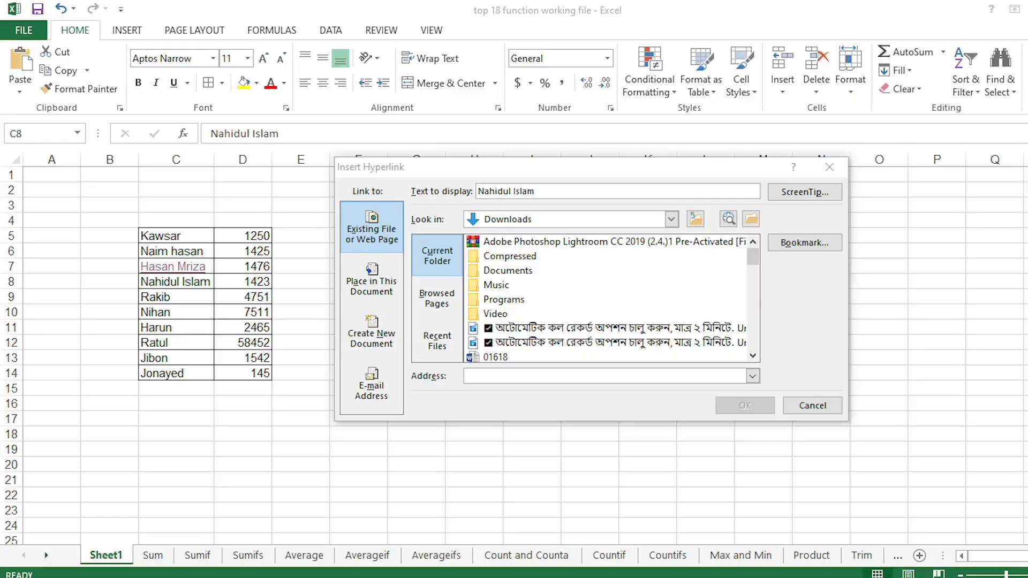
click(490, 378)
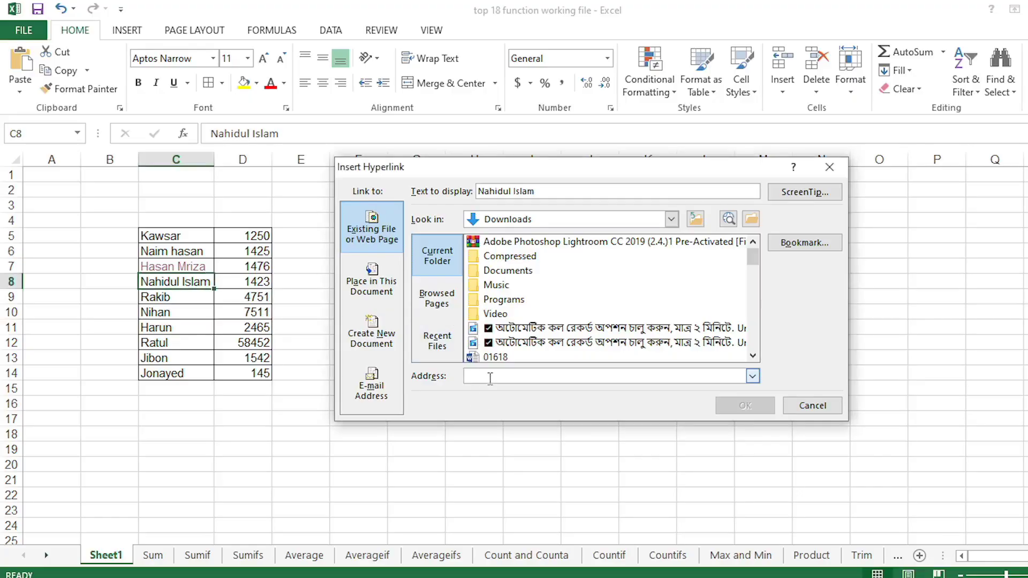
key(ctrl+v)
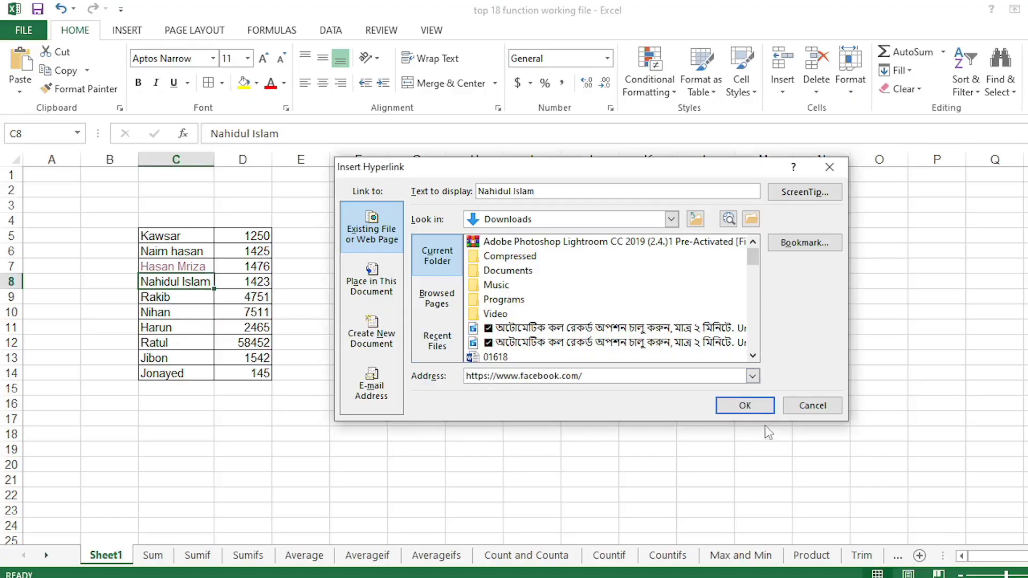
click(749, 404)
click(346, 369)
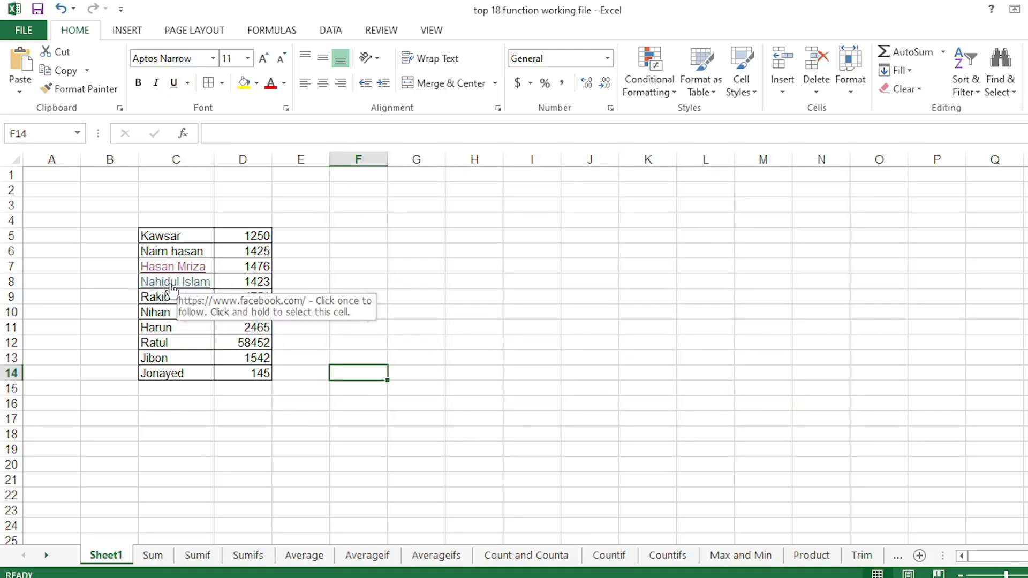
Test the link in C8 by opening the Facebook page in the browser, then return to Sheet1 in Excel
click(177, 282)
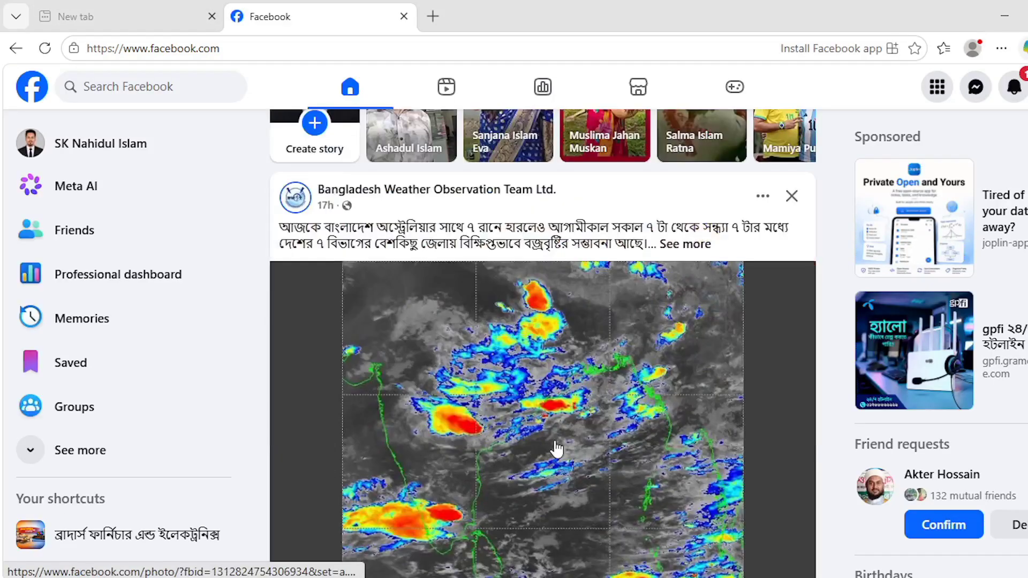
scroll(557, 448, up, 5)
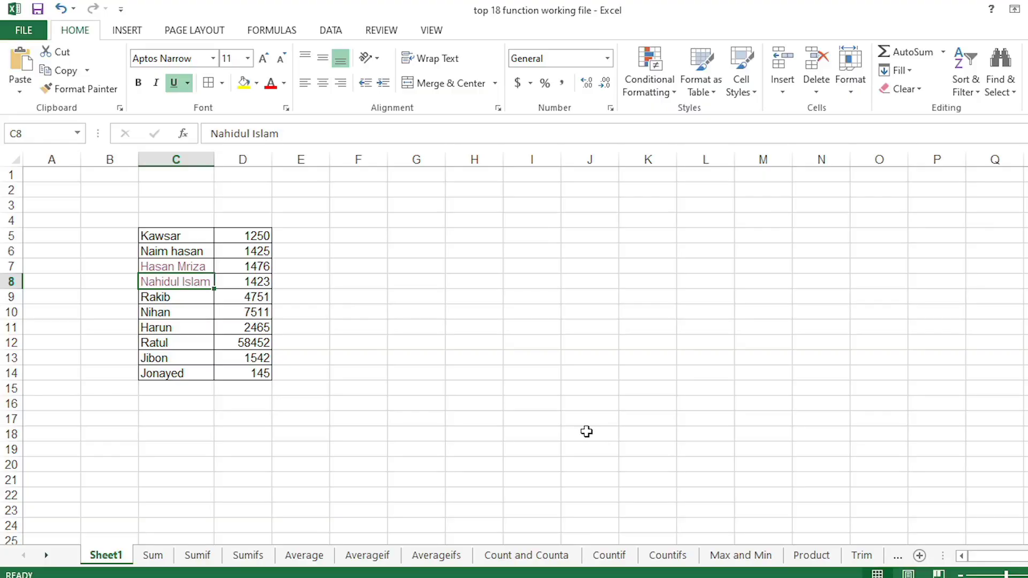
click(383, 406)
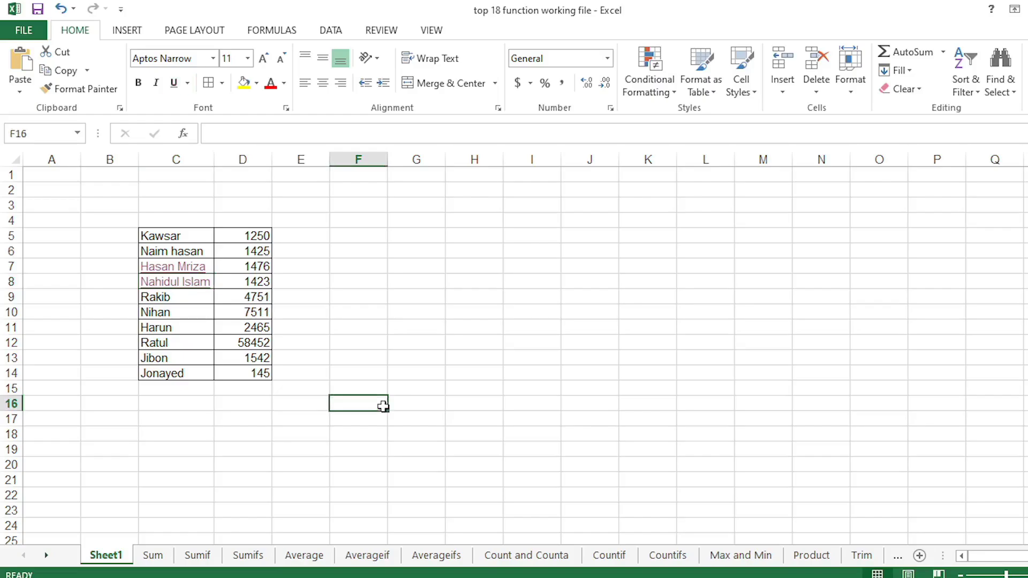
drag(152, 224, 271, 377)
click(367, 359)
drag(156, 220, 239, 374)
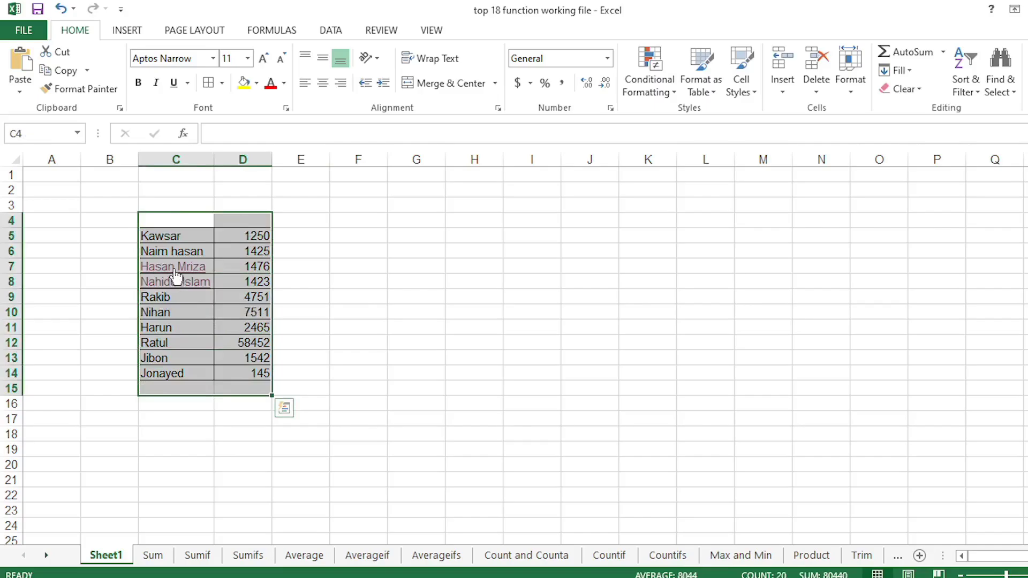
click(410, 404)
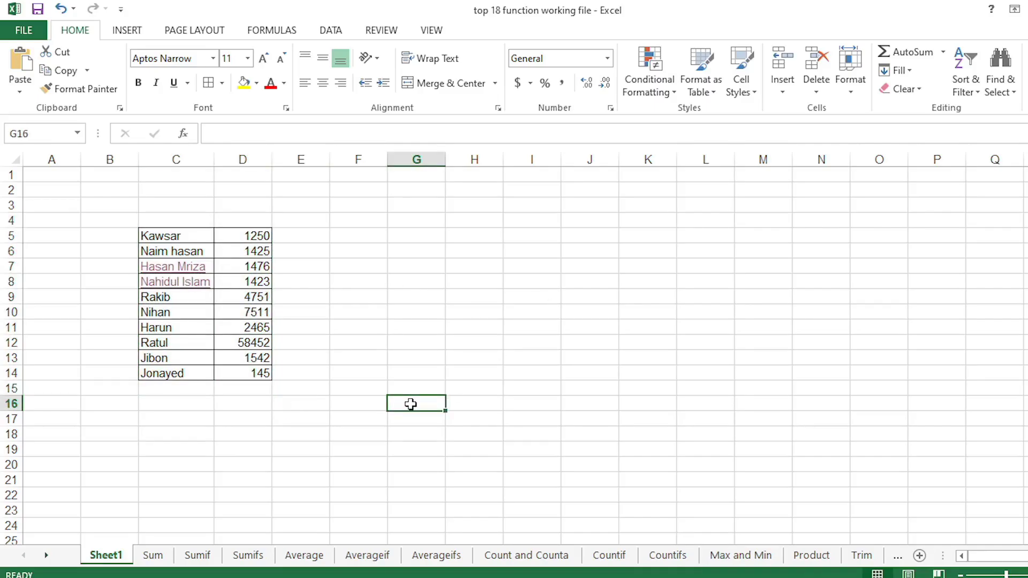